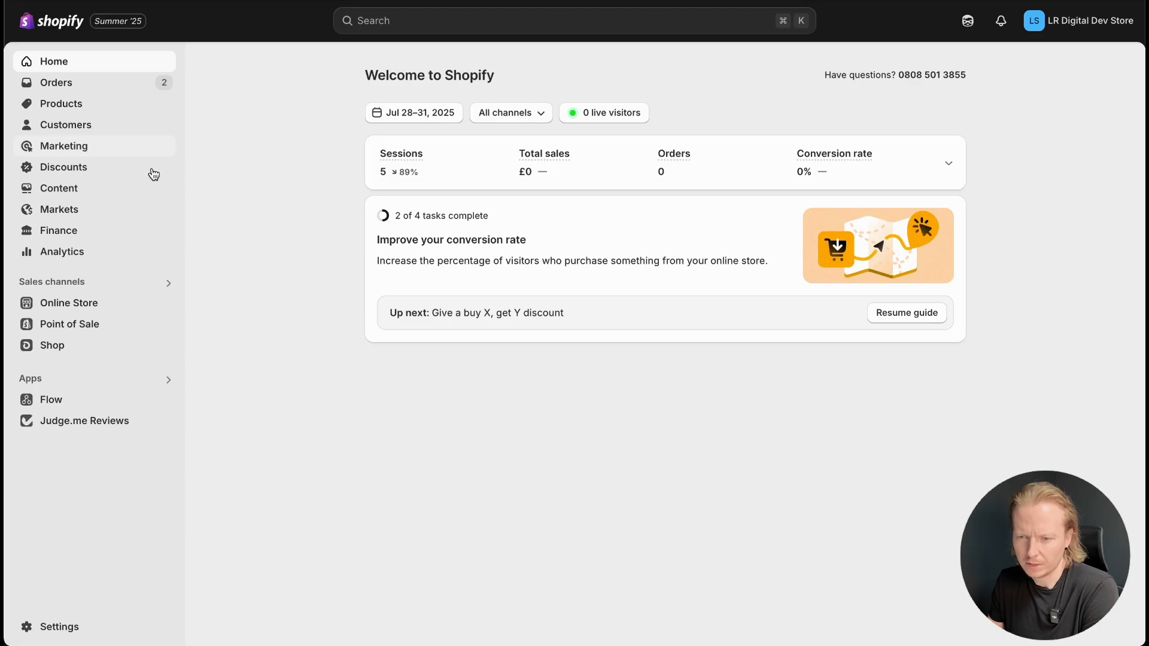
Open the Horizon theme for customization and select the "Shop by collection" heading text on the default product template
{"action": "left_click", "coordinate": [81, 304]}
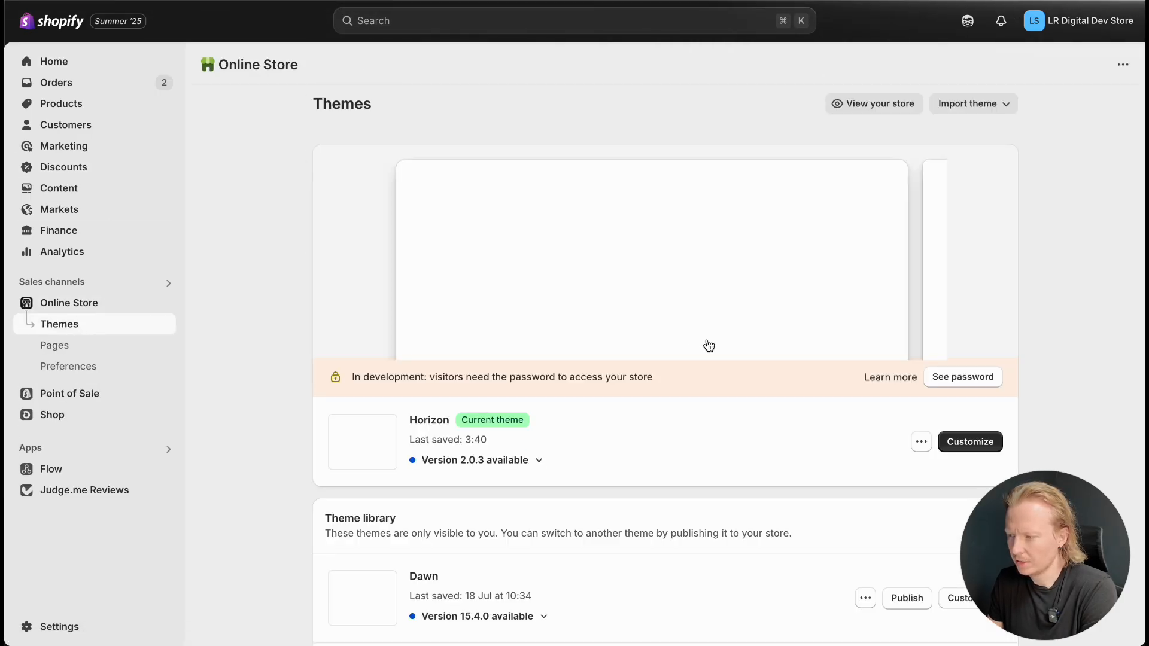
{"action": "left_click", "coordinate": [970, 442]}
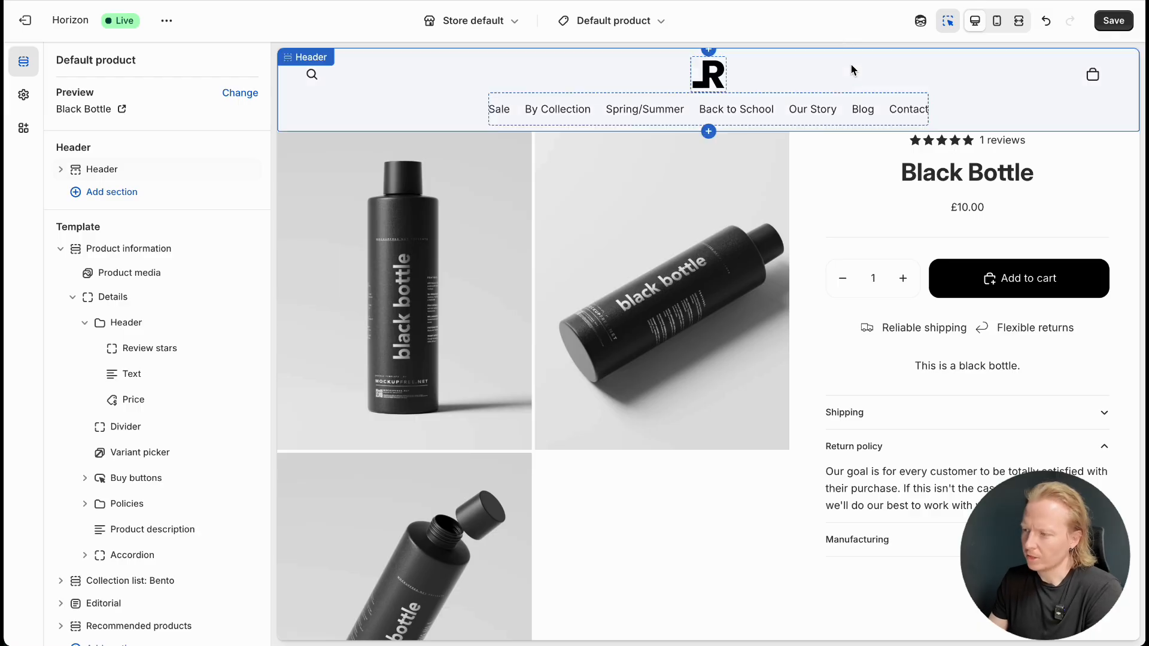
{"action": "scroll", "coordinate": [858, 264], "scroll_direction": "down", "scroll_amount": 8}
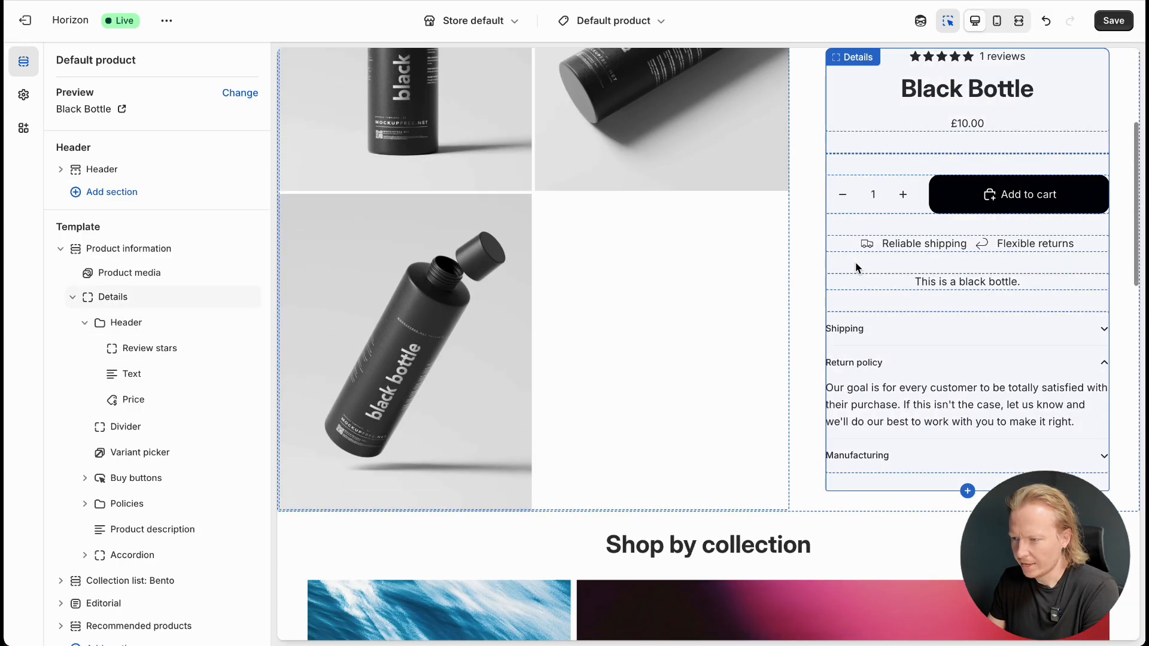
{"action": "left_click", "coordinate": [627, 174]}
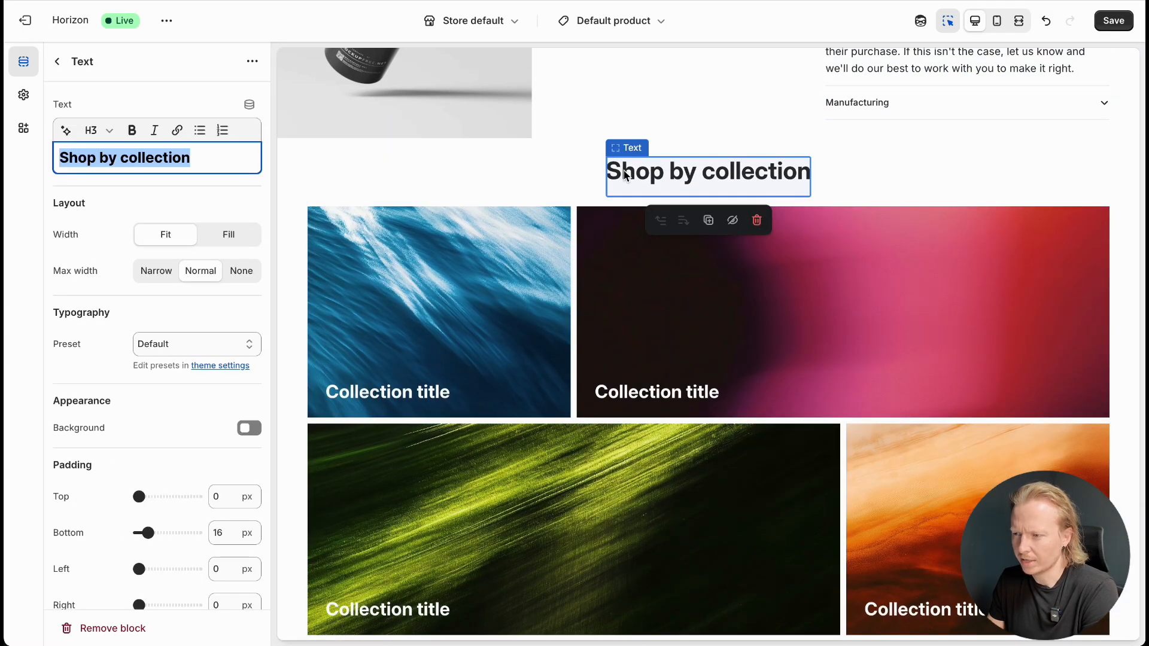
{"action": "left_click_drag", "start_coordinate": [197, 158], "coordinate": [129, 158]}
Select the "You may also like" heading text in the Recommended products section
{"action": "scroll", "coordinate": [723, 326], "scroll_direction": "down", "scroll_amount": 8}
{"action": "scroll", "coordinate": [725, 328], "scroll_direction": "down", "scroll_amount": 4}
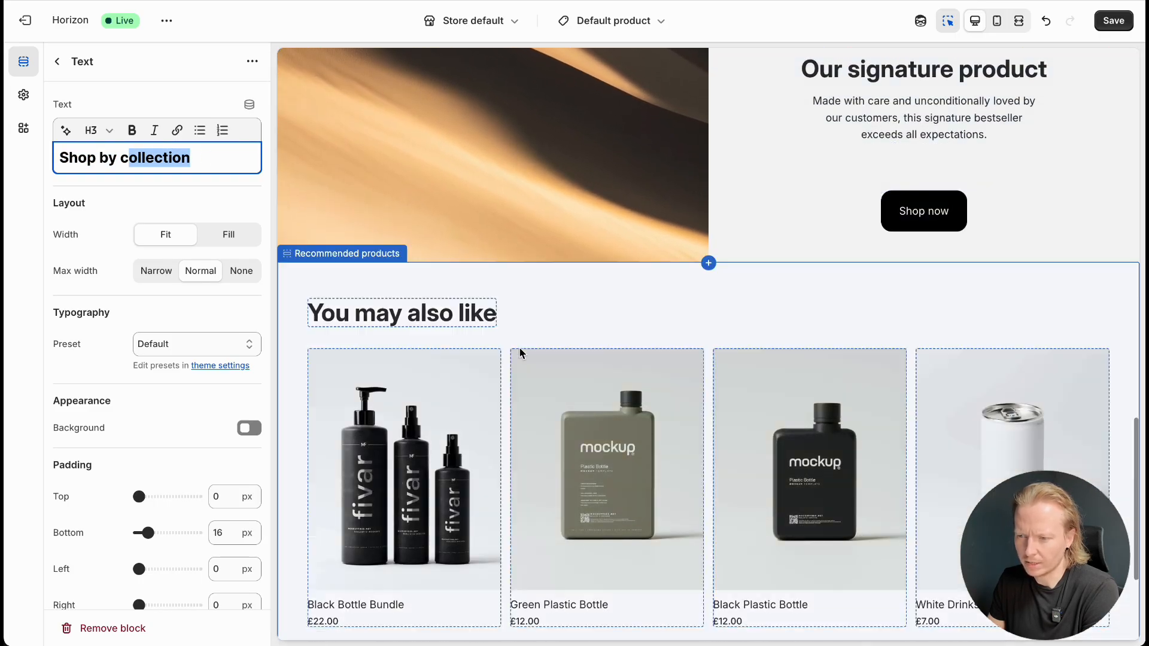
{"action": "left_click", "coordinate": [401, 258]}
{"action": "key", "text": "Escape"}
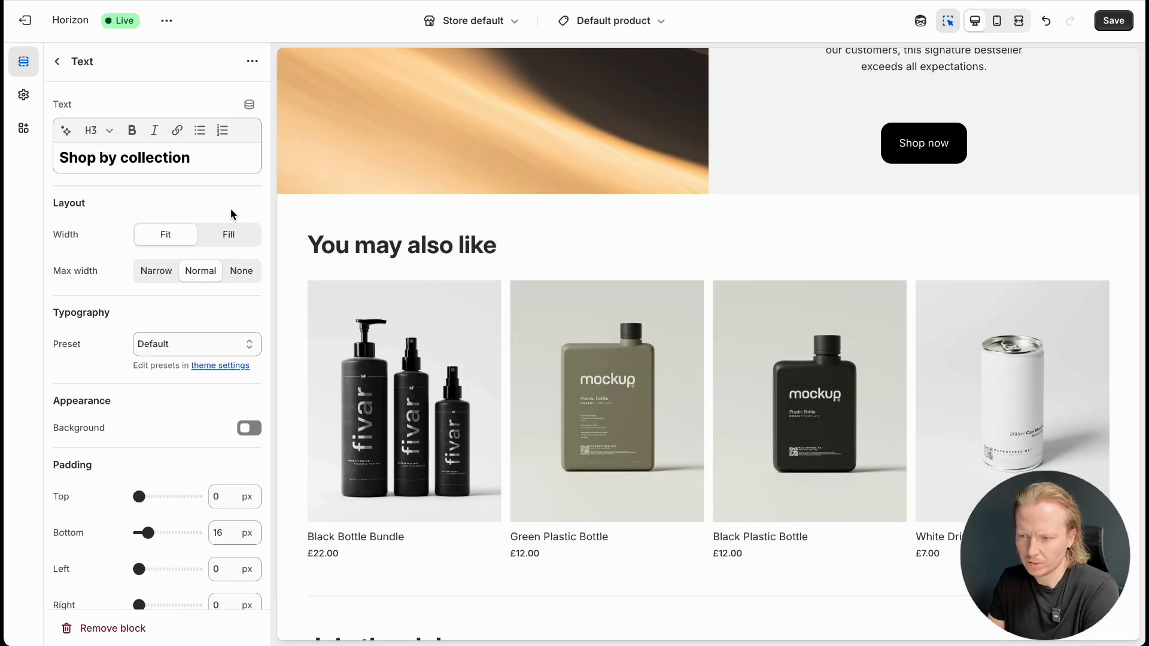
{"action": "left_click", "coordinate": [449, 248]}
{"action": "left_click_drag", "start_coordinate": [215, 160], "coordinate": [60, 157]}
{"action": "scroll", "coordinate": [748, 242], "scroll_direction": "up", "scroll_amount": 15}
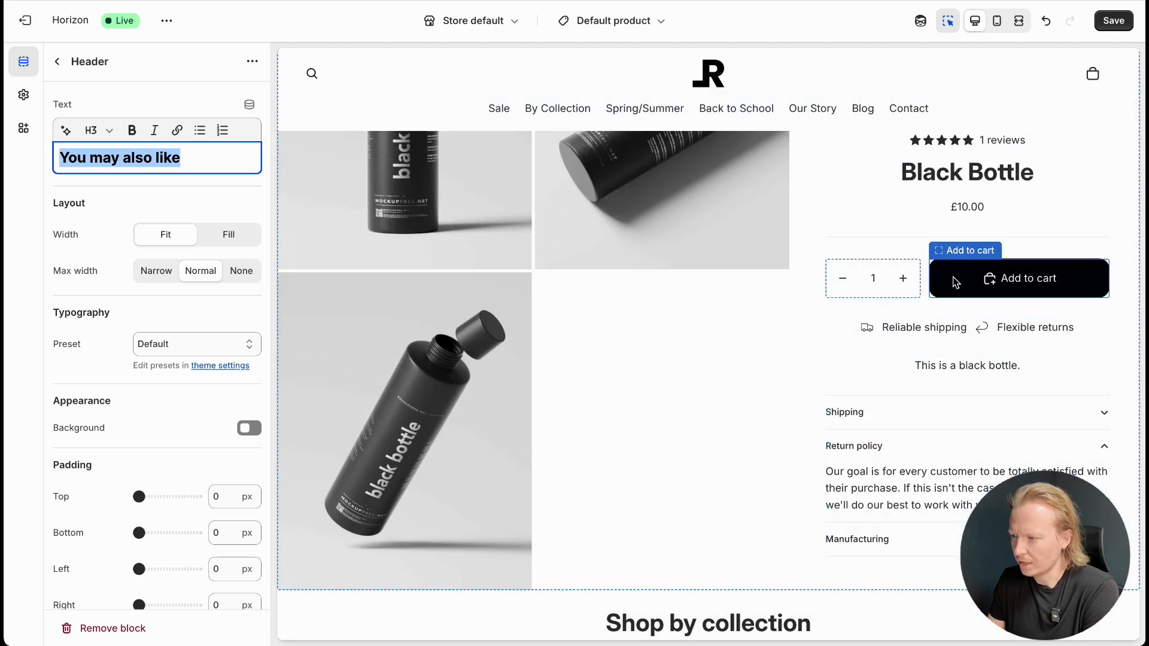
Set the Add to cart button's style to Secondary and check the block's additional options
{"action": "left_click", "coordinate": [952, 281]}
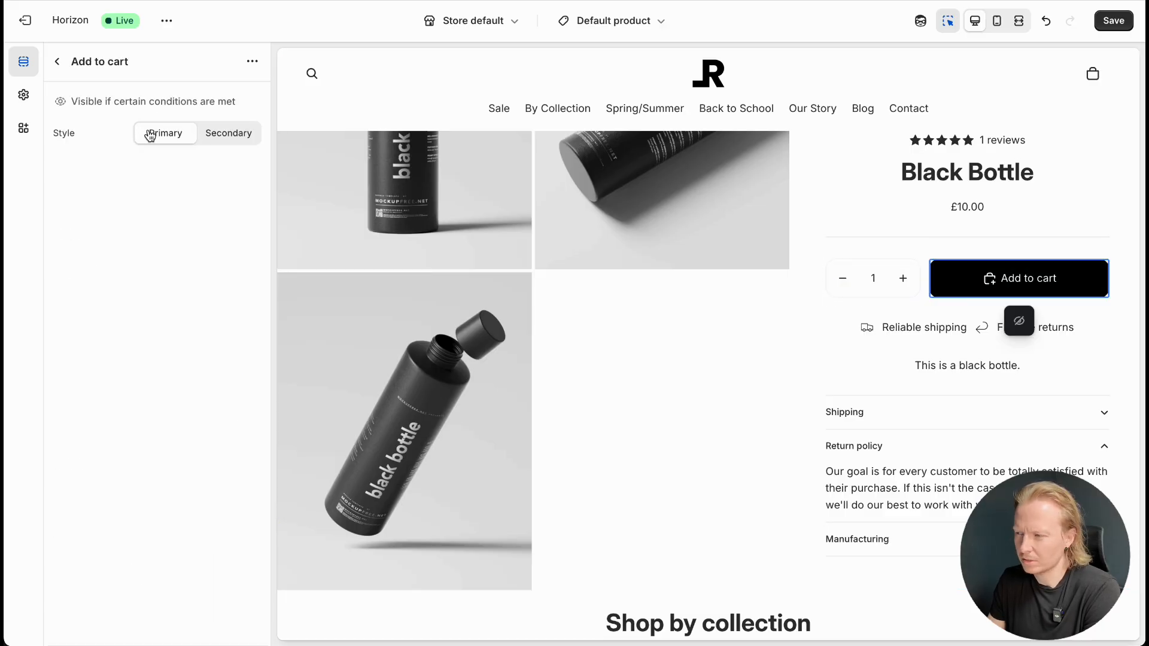
{"action": "left_click", "coordinate": [211, 139]}
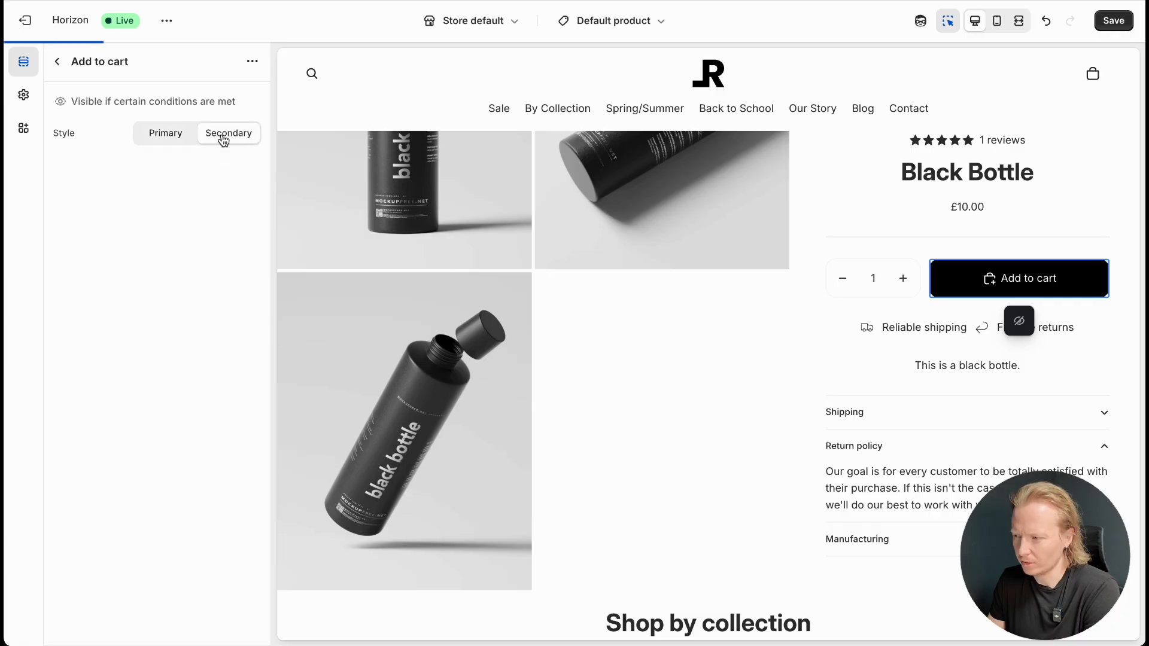
{"action": "left_click", "coordinate": [1083, 270]}
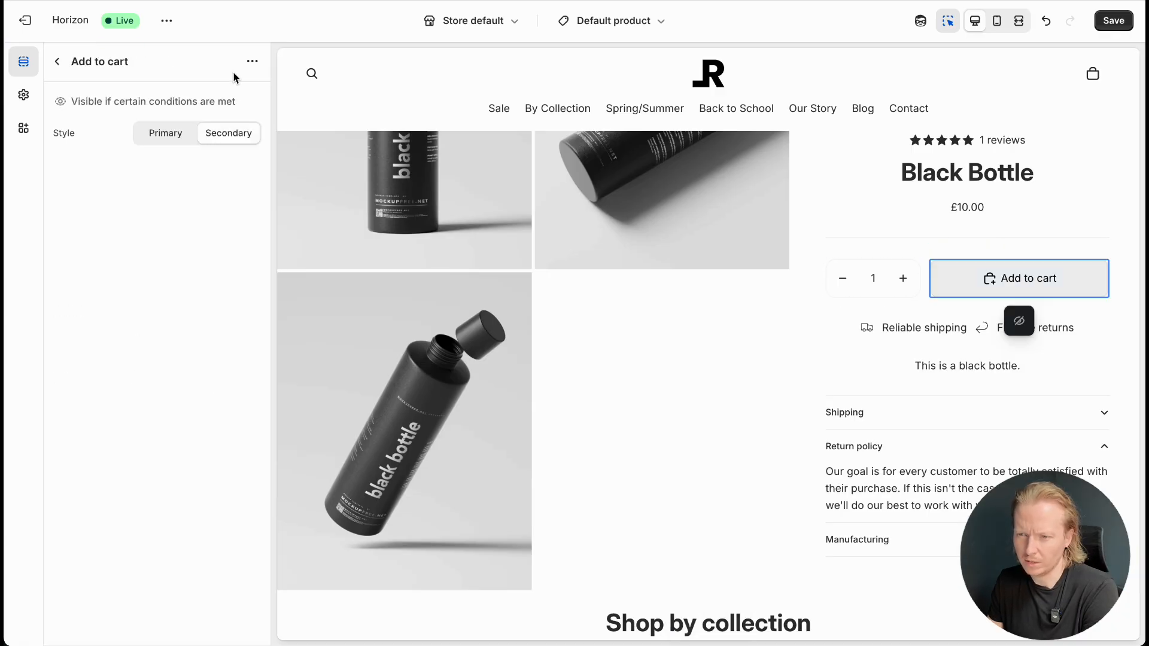
{"action": "left_click", "coordinate": [252, 61]}
{"action": "left_click", "coordinate": [168, 193]}
{"action": "left_click", "coordinate": [252, 65]}
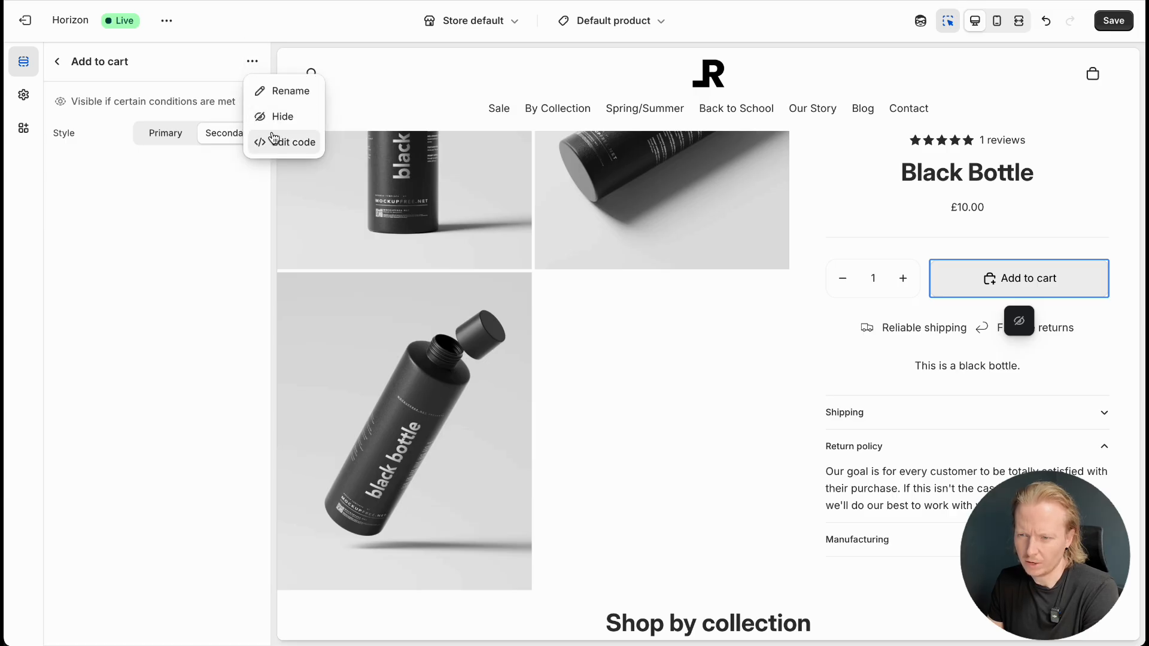
{"action": "left_click", "coordinate": [239, 58]}
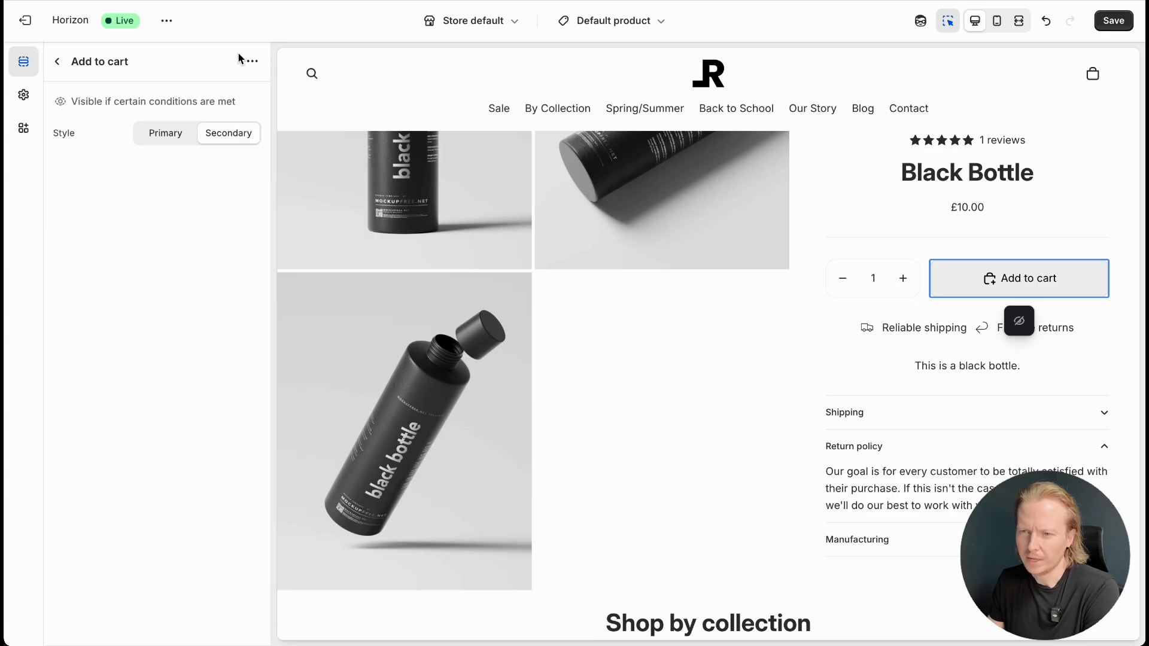
Open the default theme content page for Horizon from within the theme editor
{"action": "left_click", "coordinate": [167, 23]}
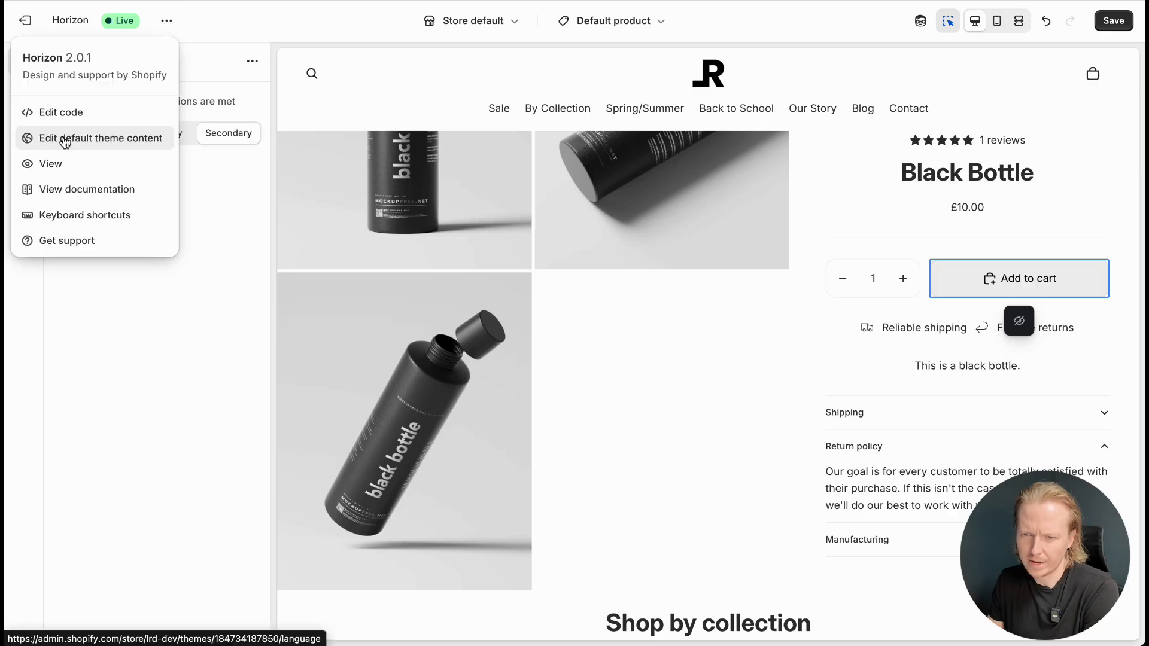
{"action": "left_click", "coordinate": [95, 139]}
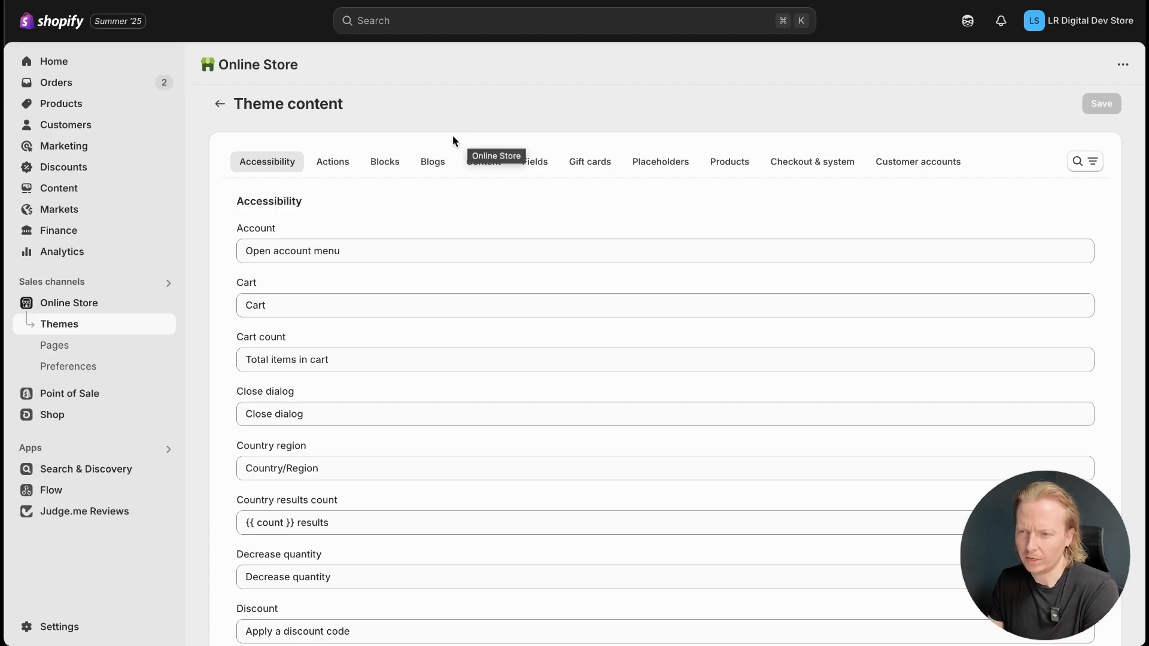
{"action": "triple_click", "coordinate": [357, 106]}
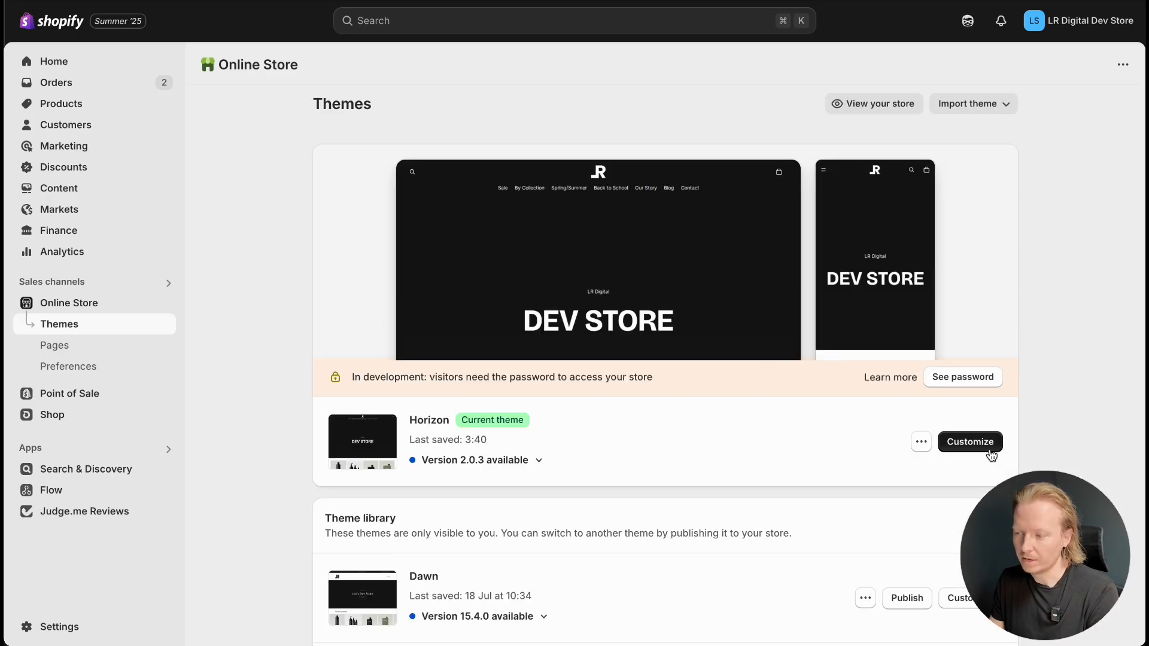
Open Horizon's default theme content from the theme list and examine the Products wording for cart buttons and errors
{"action": "left_click", "coordinate": [920, 446]}
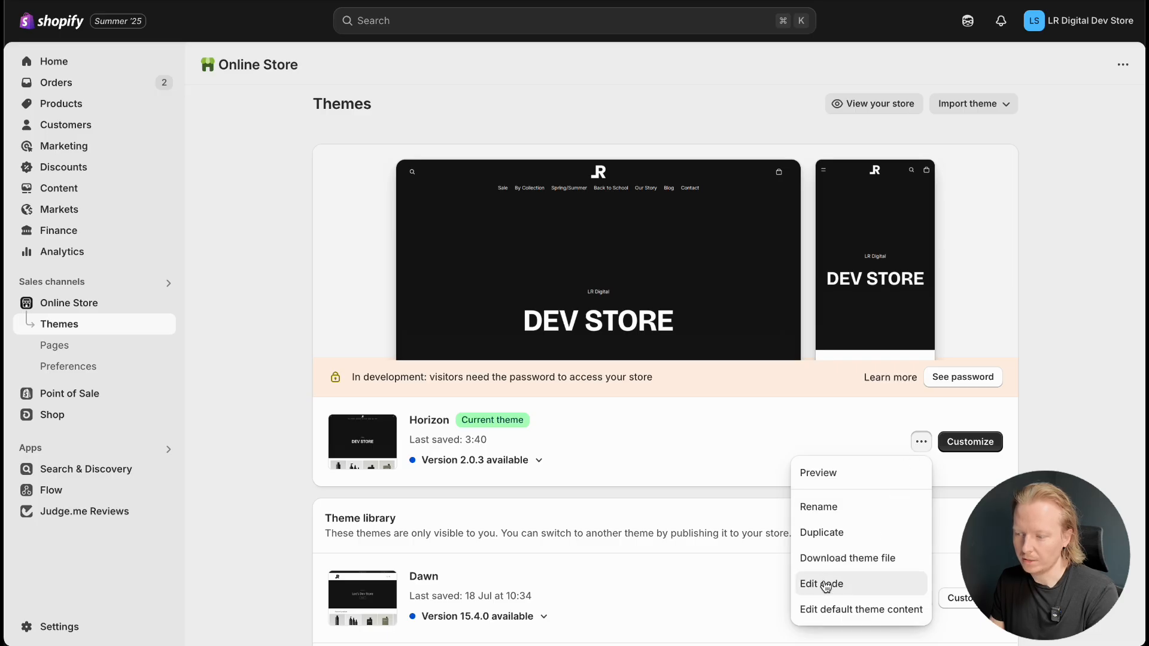
{"action": "left_click", "coordinate": [856, 612]}
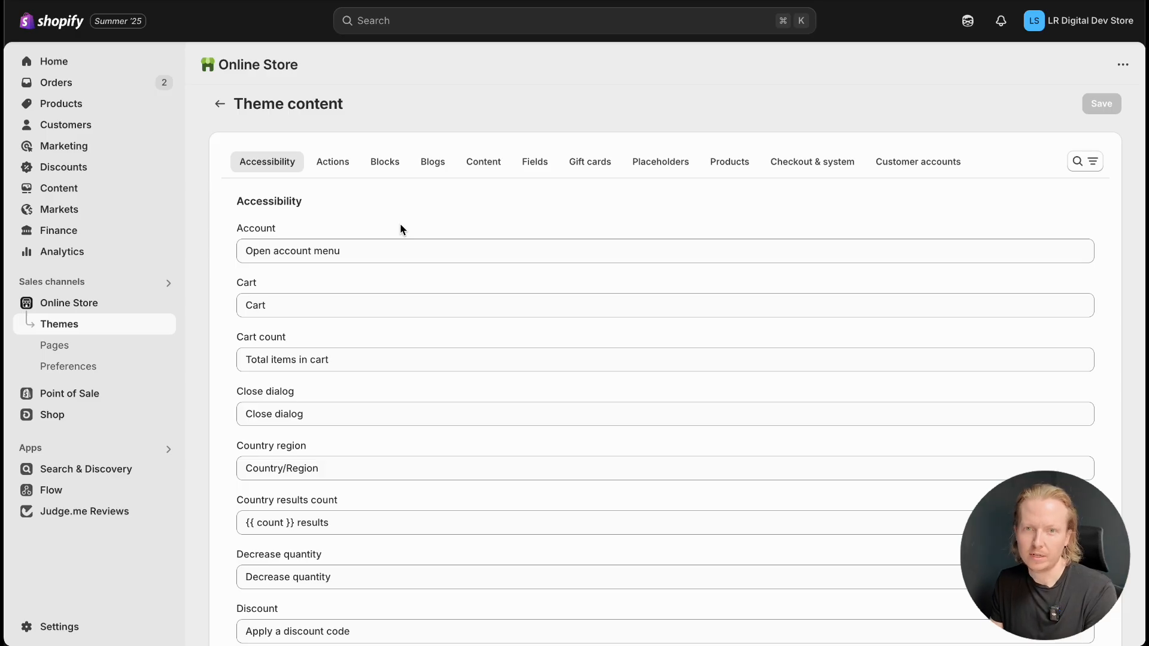
{"action": "left_click", "coordinate": [728, 169]}
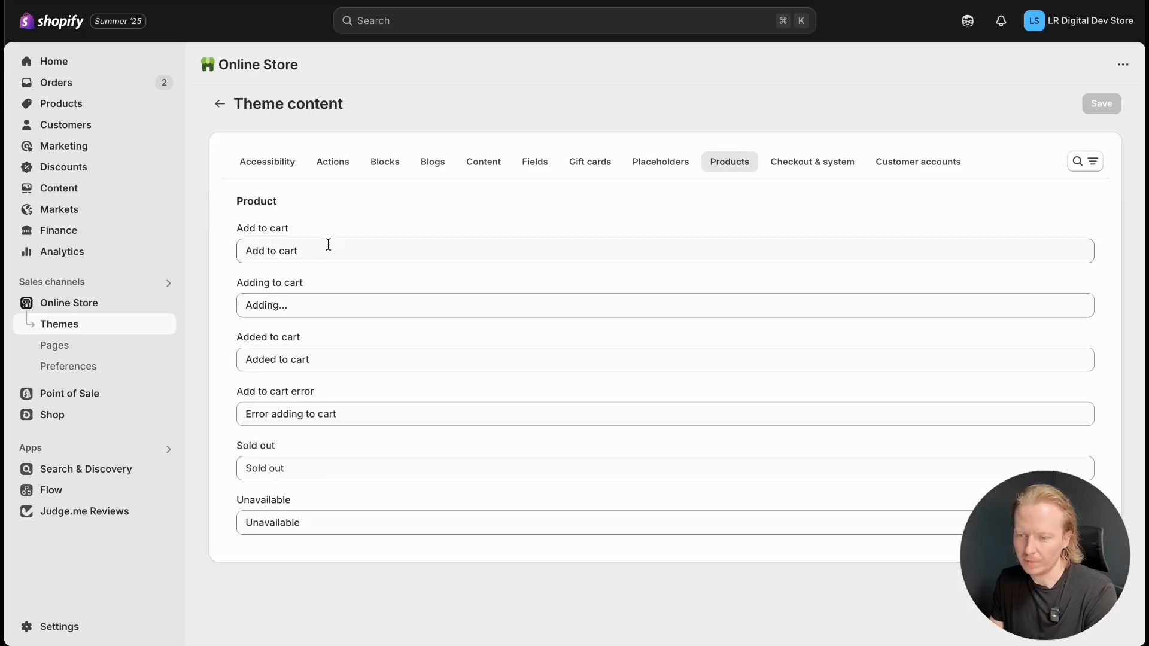
{"action": "left_click_drag", "start_coordinate": [323, 247], "coordinate": [243, 251]}
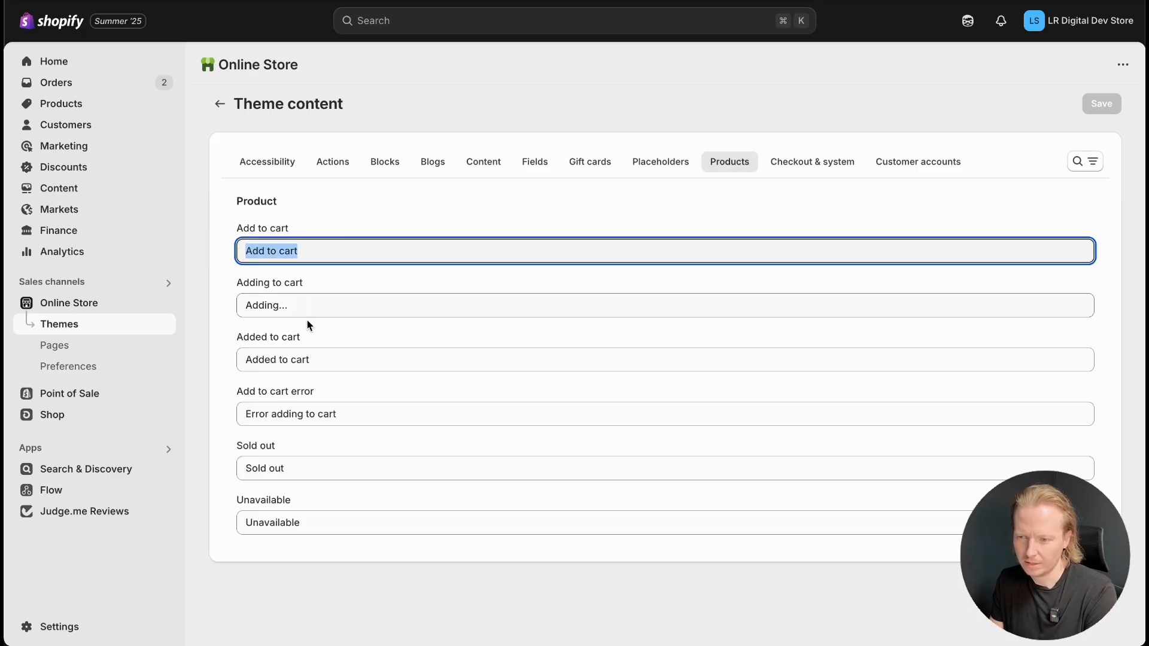
{"action": "left_click_drag", "start_coordinate": [313, 361], "coordinate": [273, 360]}
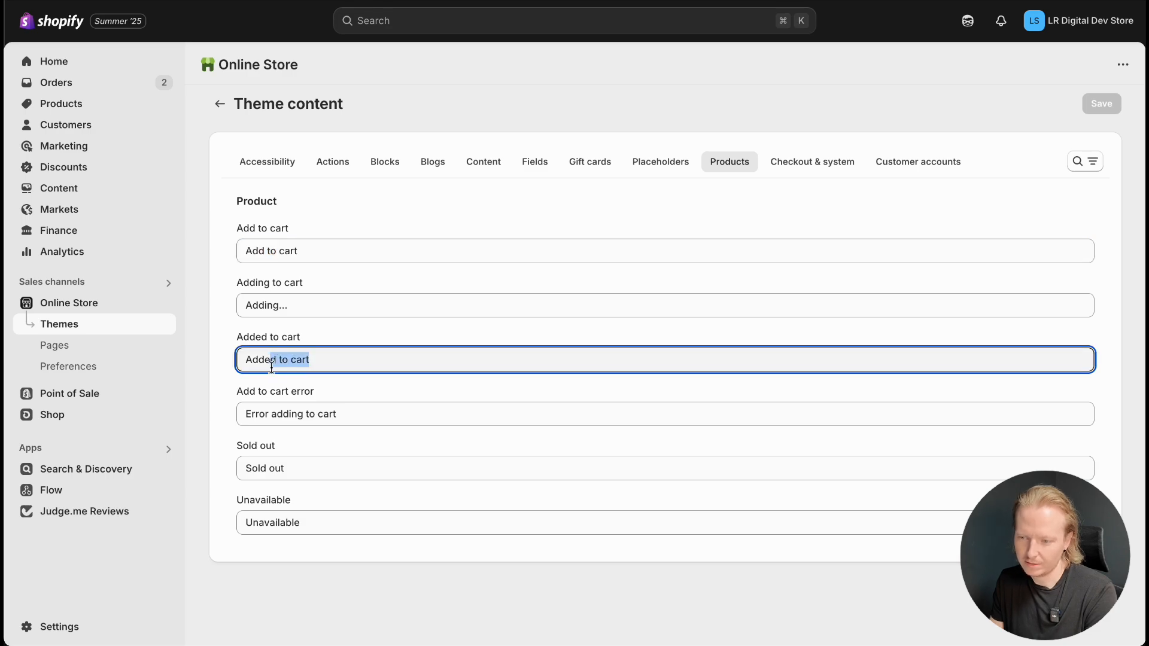
{"action": "left_click", "coordinate": [339, 415]}
{"action": "left_click_drag", "start_coordinate": [339, 415], "coordinate": [289, 414]}
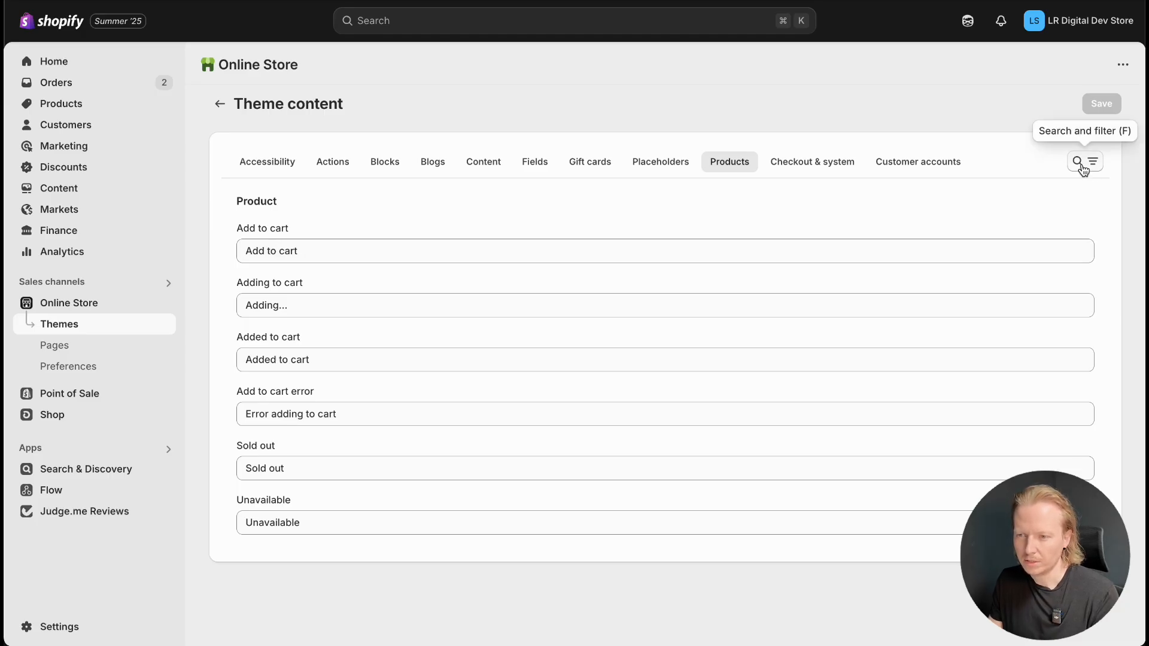
Search all theme content, starting from the Accessibility category, for "add to cart"
{"action": "left_click", "coordinate": [255, 160]}
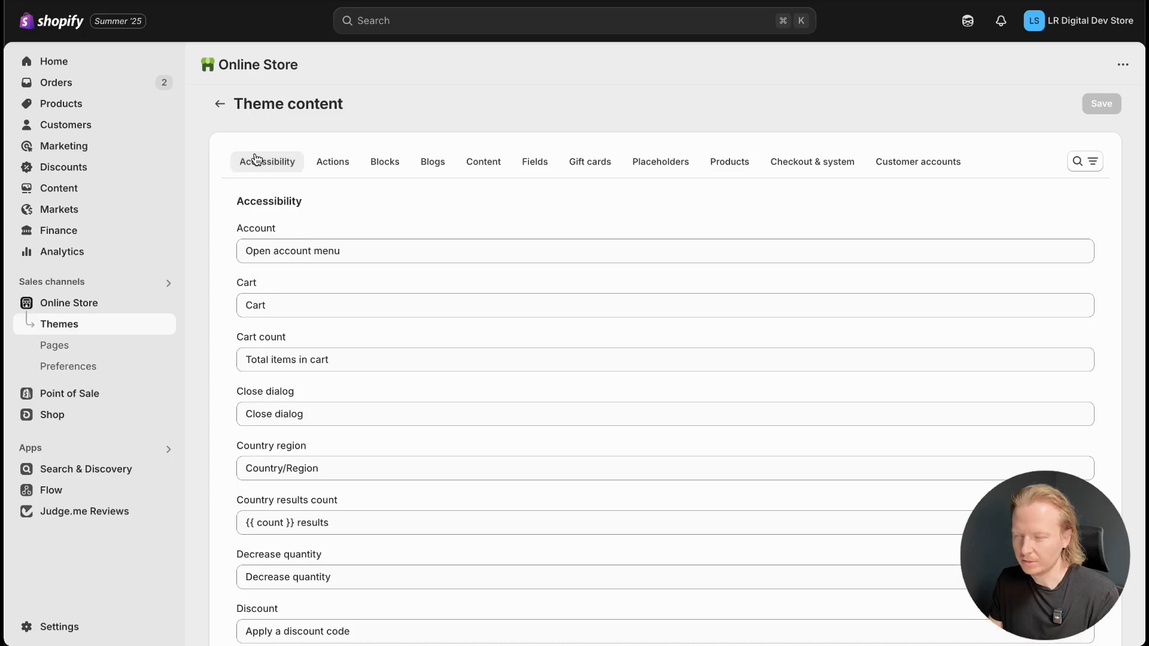
{"action": "left_click", "coordinate": [1086, 163]}
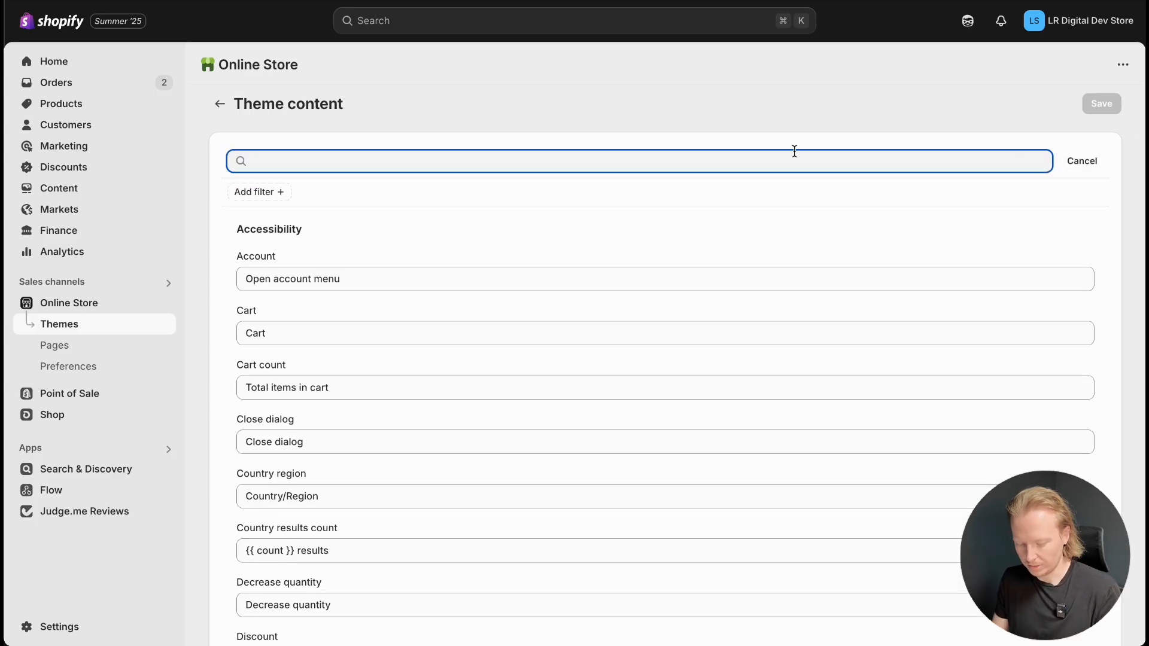
{"action": "type", "text": "add to cart"}
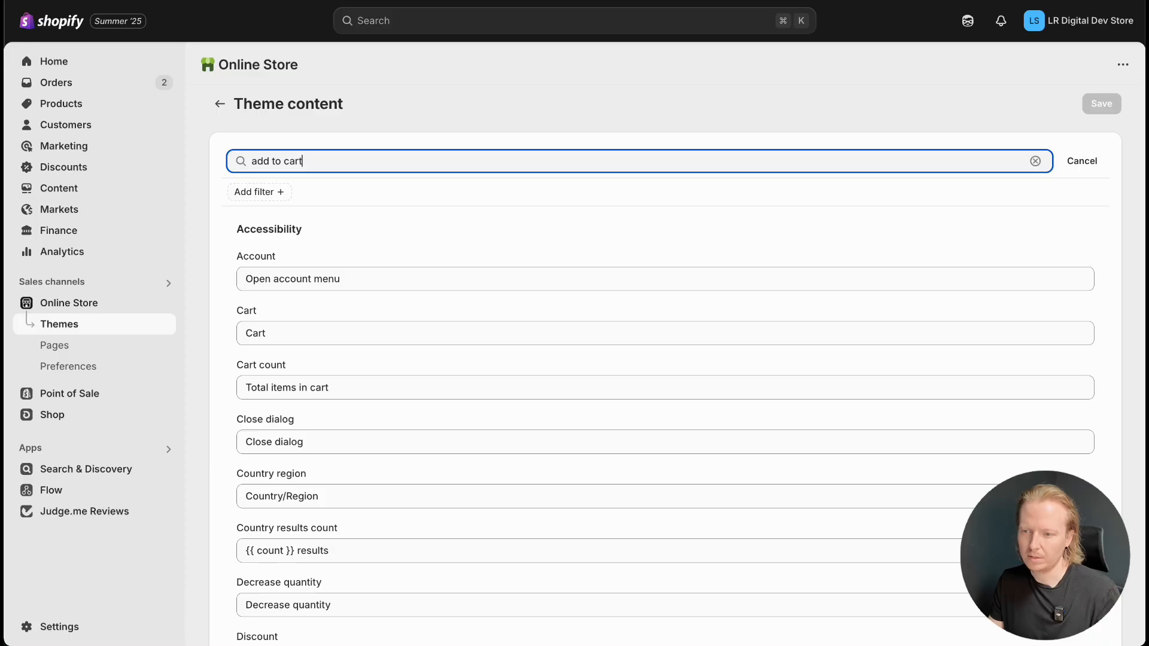
{"action": "left_click", "coordinate": [334, 256]}
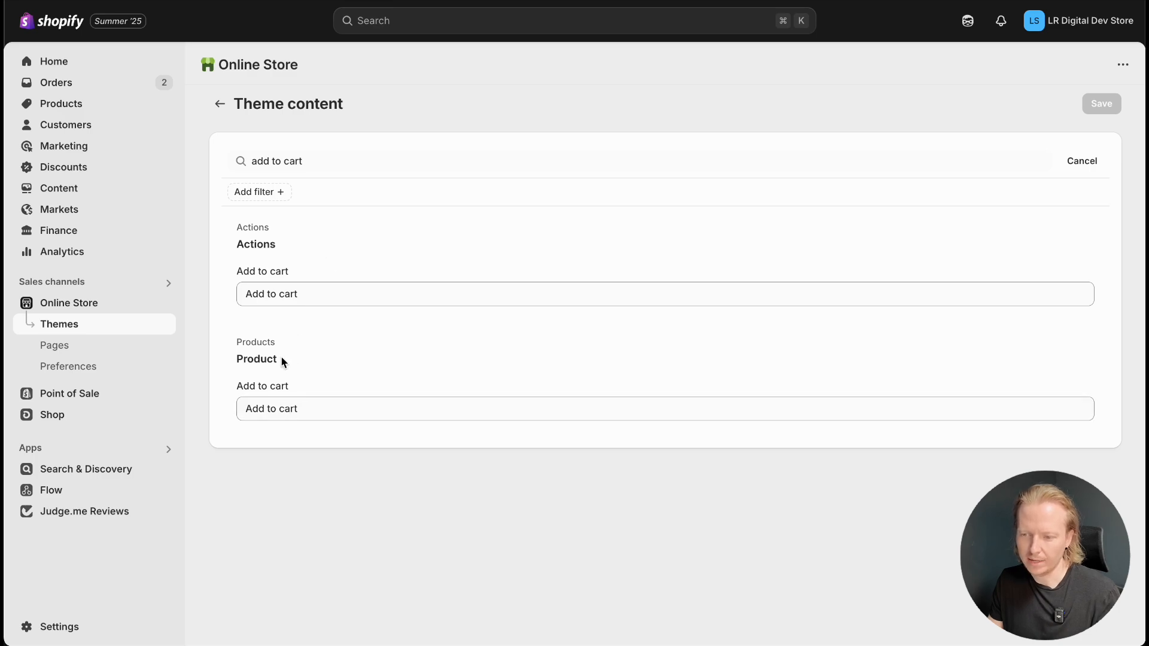
Change the Product section's Add to cart text to "Add to bag" and save the theme content
{"action": "left_click_drag", "start_coordinate": [281, 359], "coordinate": [229, 361]}
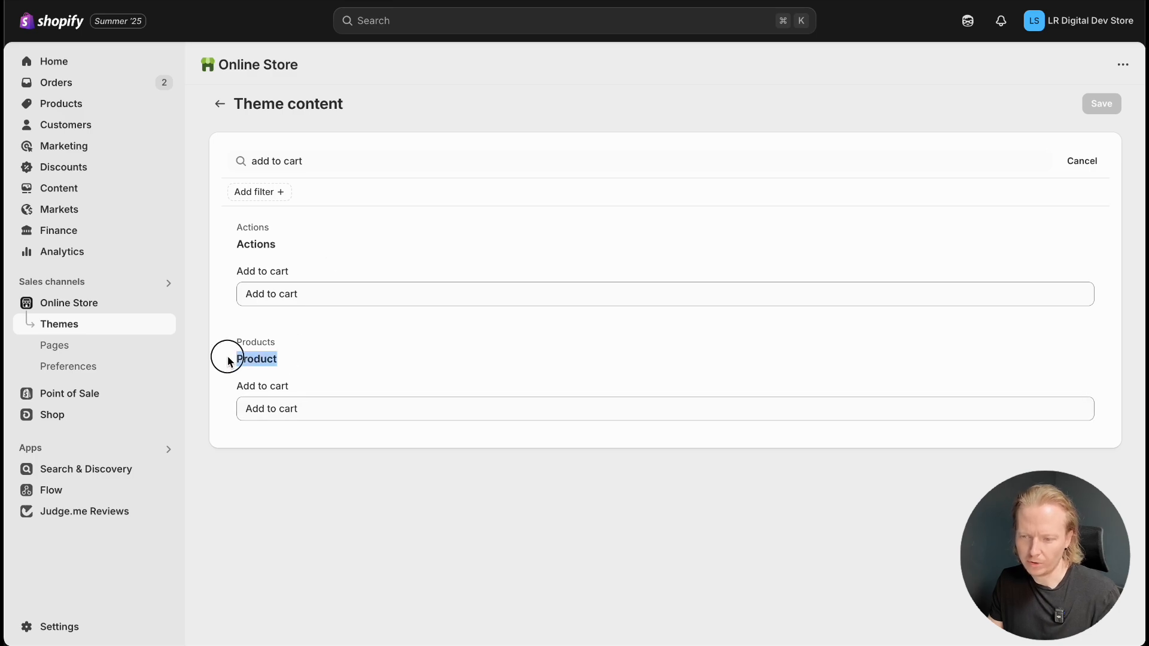
{"action": "double_click", "coordinate": [290, 409]}
{"action": "type", "text": "bag"}
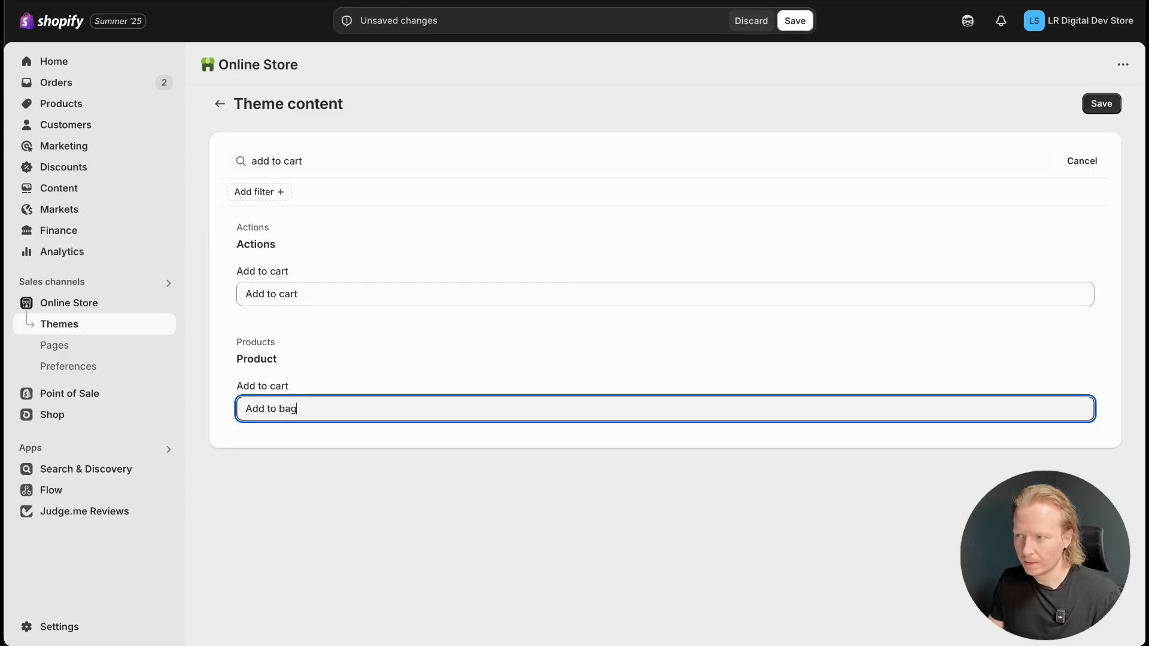
{"action": "left_click", "coordinate": [793, 24]}
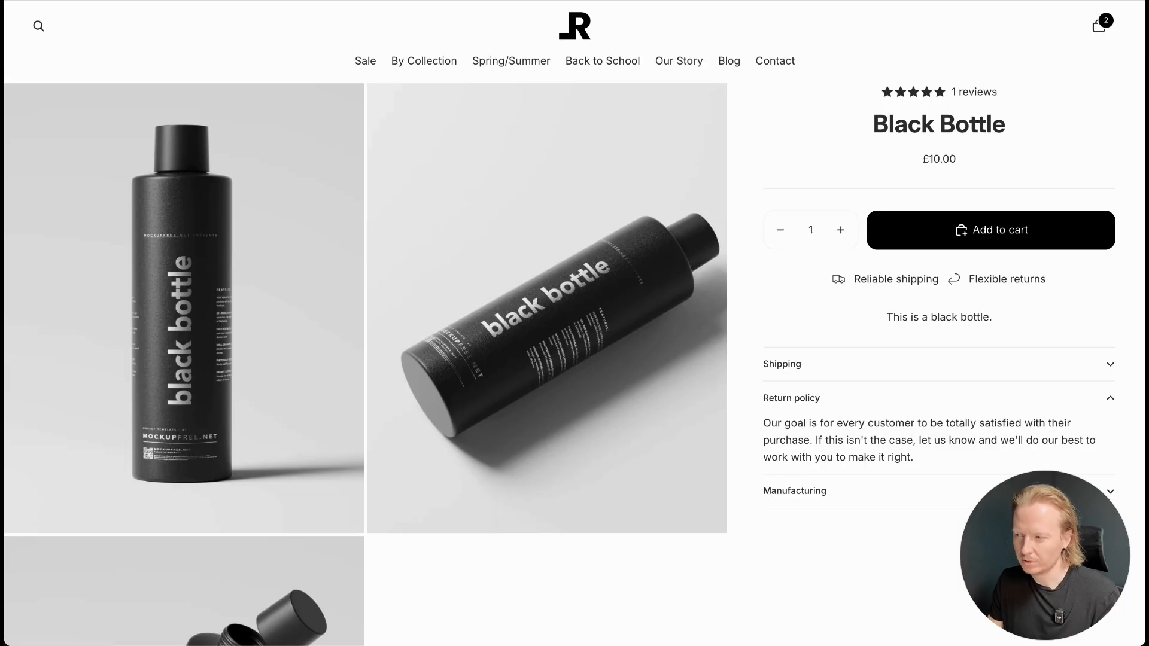
Reload the storefront's Black Bottle page and add the product to the cart to examine the cart drawer's wording
{"action": "key", "text": "super+r"}
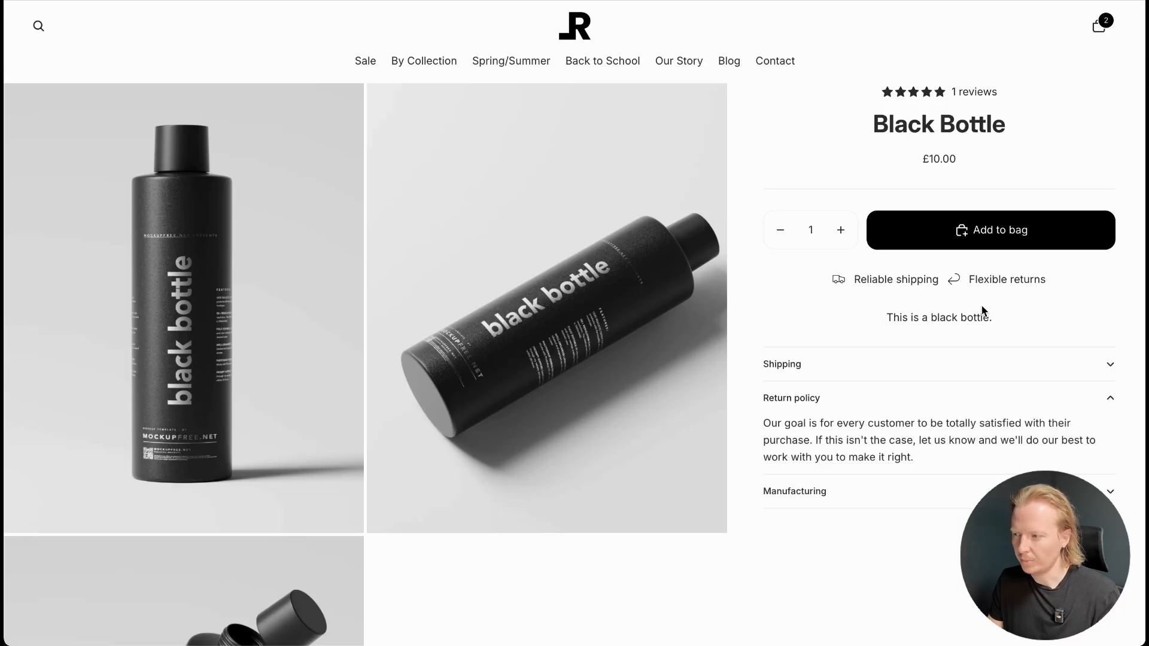
{"action": "left_click", "coordinate": [1009, 237]}
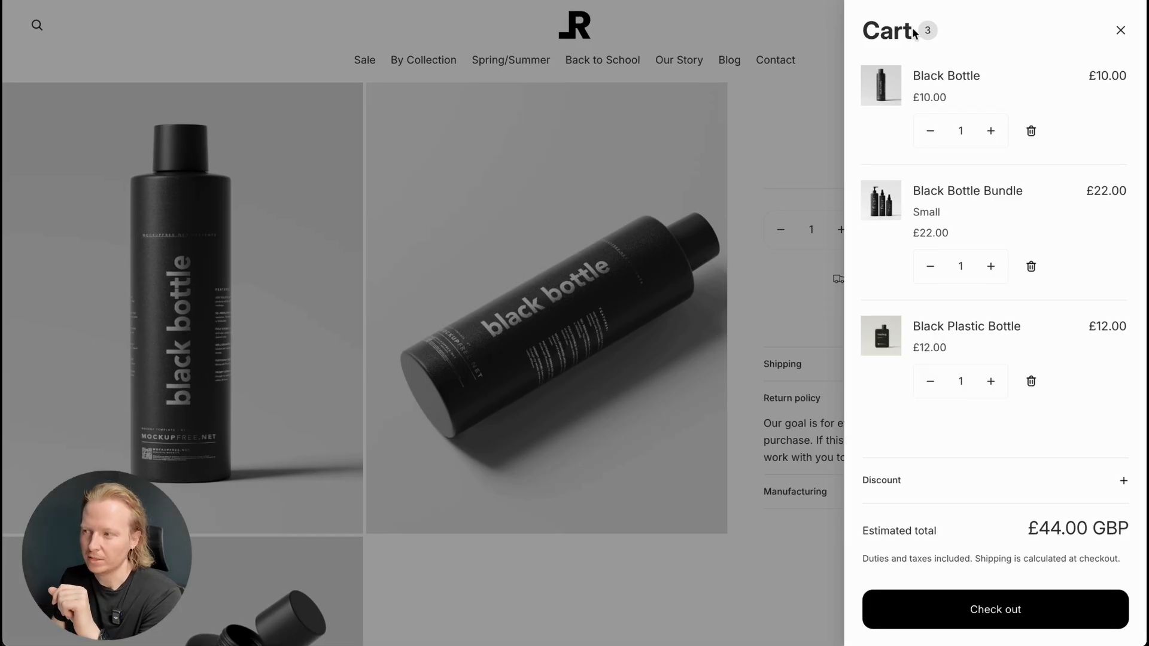
{"action": "left_click_drag", "start_coordinate": [914, 33], "coordinate": [861, 38]}
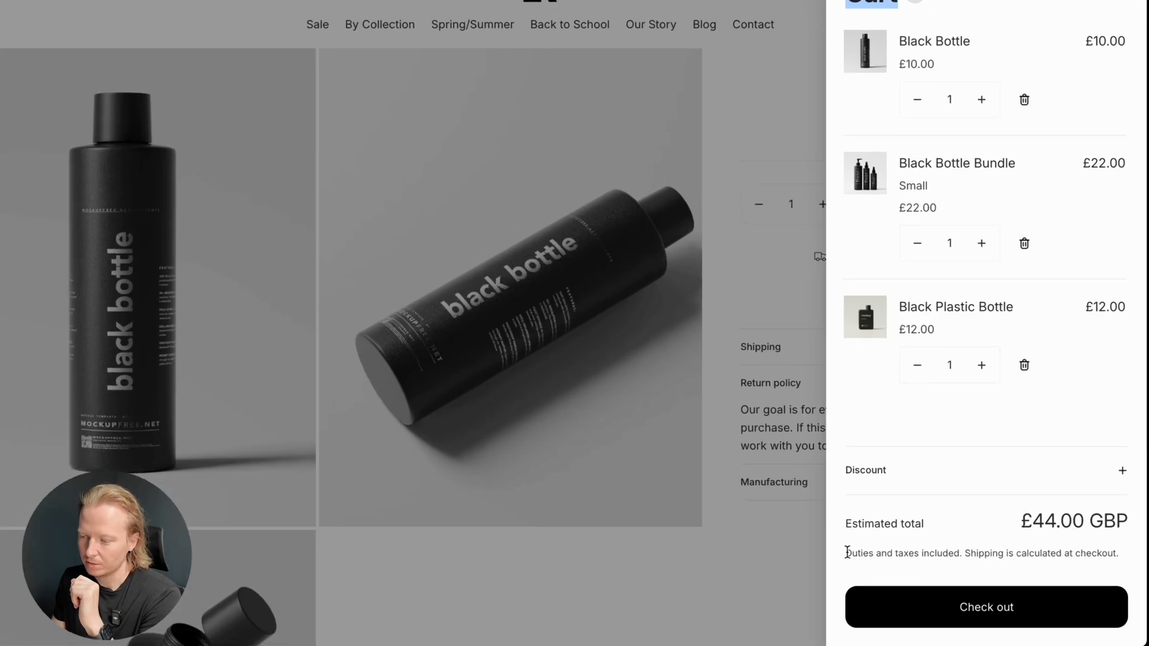
{"action": "left_click_drag", "start_coordinate": [863, 558], "coordinate": [984, 557]}
{"action": "left_click_drag", "start_coordinate": [878, 495], "coordinate": [879, 496]}
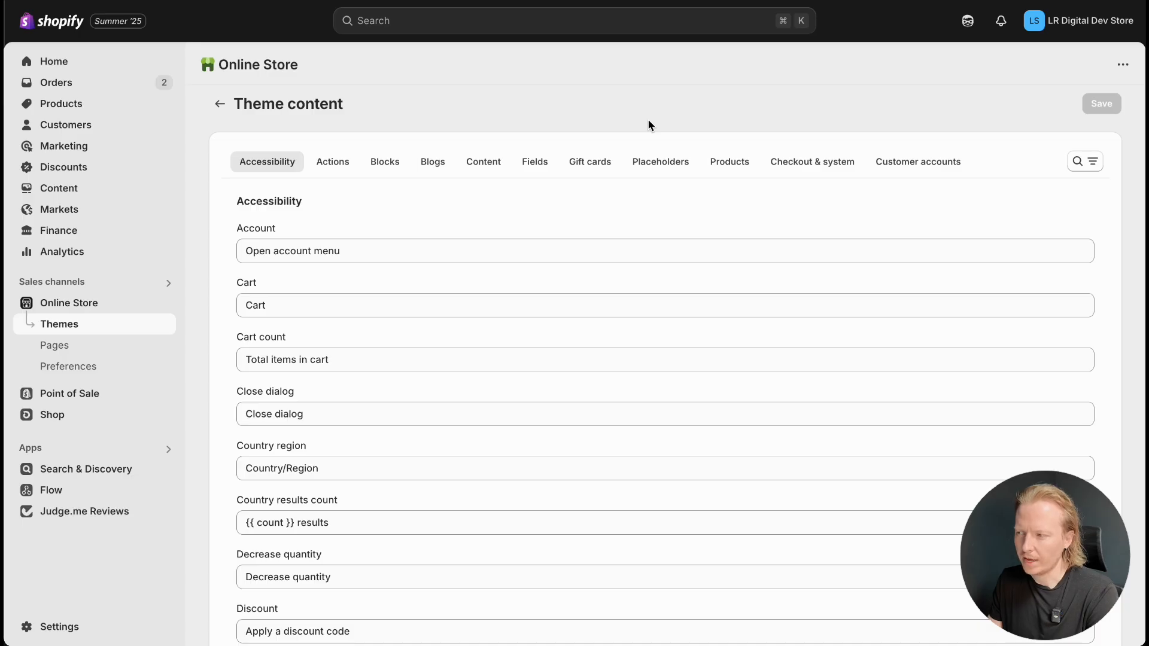
Search the theme content for "cart" and look through the matching fields down to the Content section
{"action": "left_click", "coordinate": [1071, 167]}
{"action": "type", "text": "cart"}
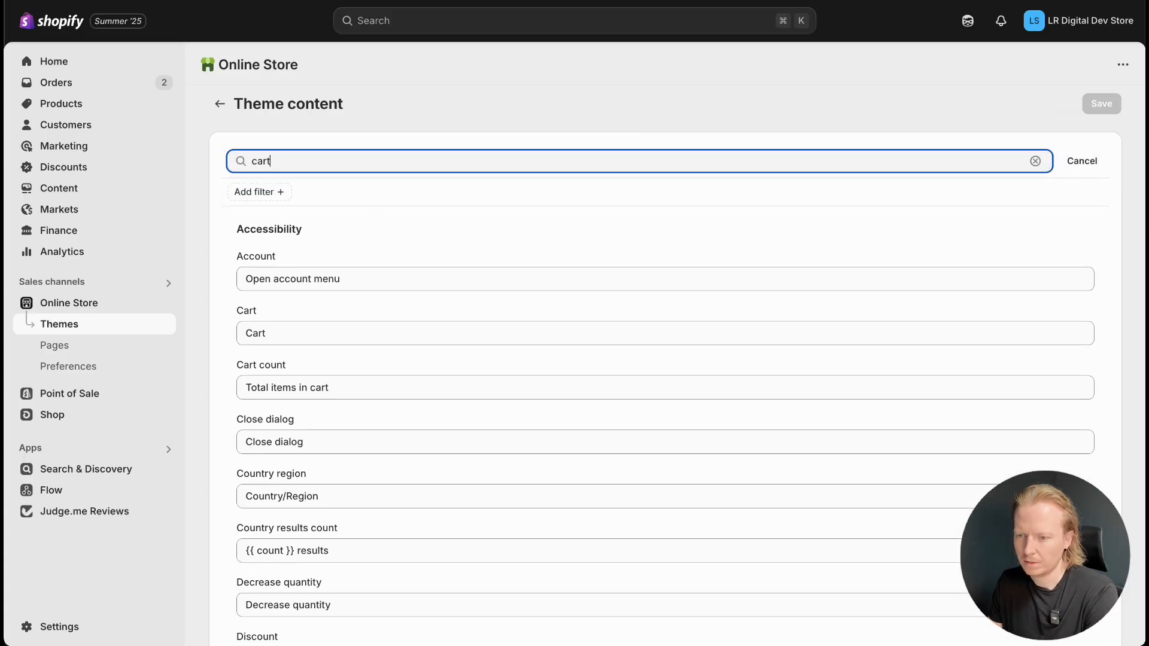
{"action": "scroll", "coordinate": [411, 253], "scroll_direction": "down", "scroll_amount": 1}
{"action": "scroll", "coordinate": [411, 255], "scroll_direction": "down", "scroll_amount": 1}
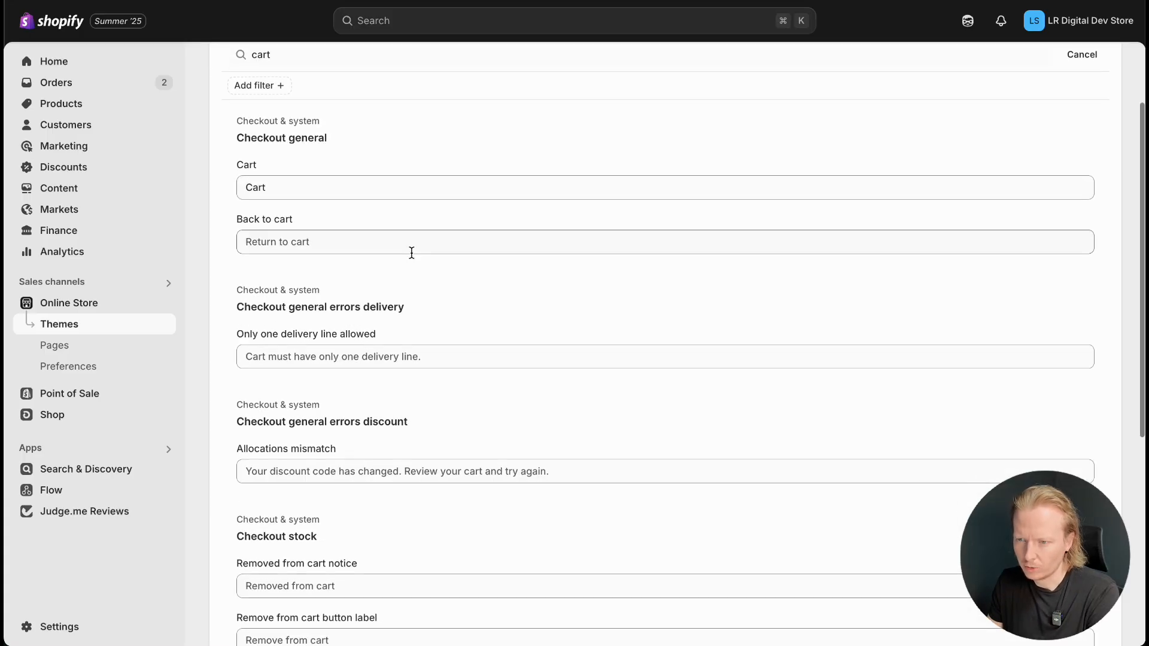
{"action": "scroll", "coordinate": [411, 253], "scroll_direction": "down", "scroll_amount": 14}
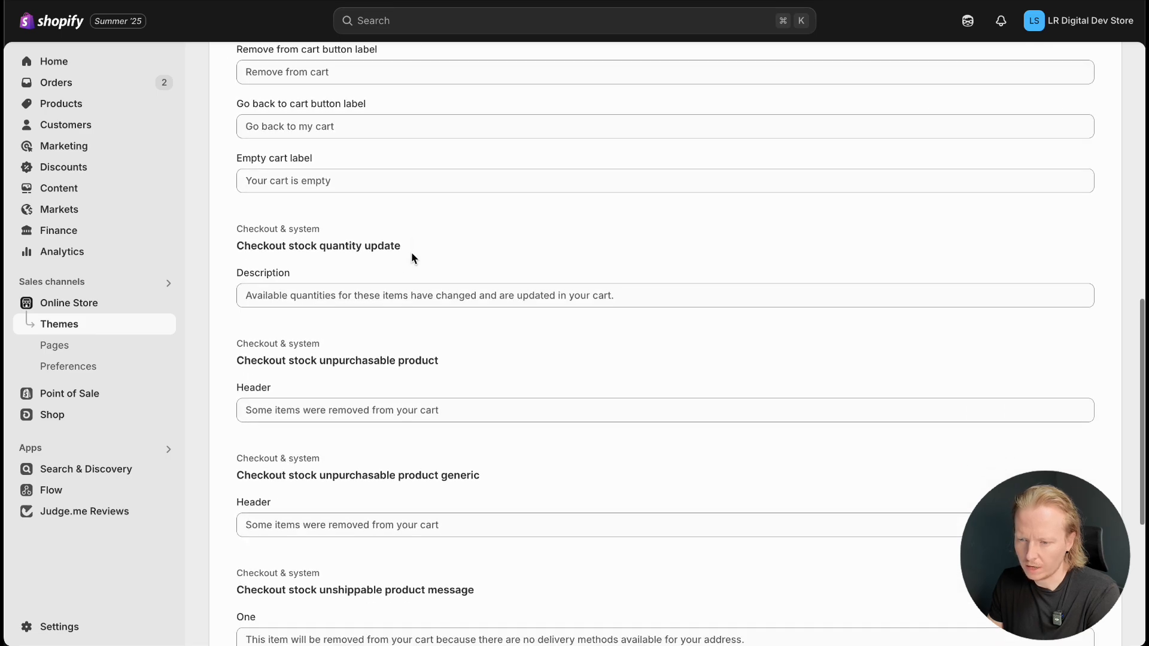
{"action": "scroll", "coordinate": [411, 253], "scroll_direction": "down", "scroll_amount": 20}
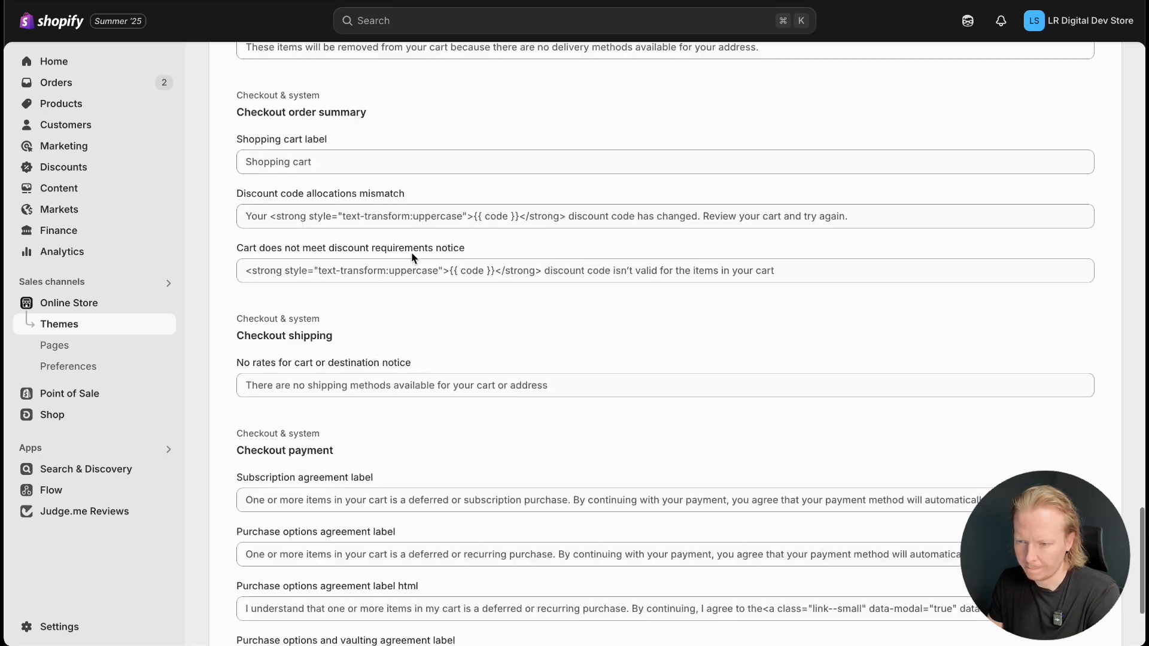
{"action": "scroll", "coordinate": [411, 252], "scroll_direction": "down", "scroll_amount": 20}
Change the Content section's Cart title to "Bag" and save the theme content
{"action": "left_click_drag", "start_coordinate": [303, 287], "coordinate": [244, 289]}
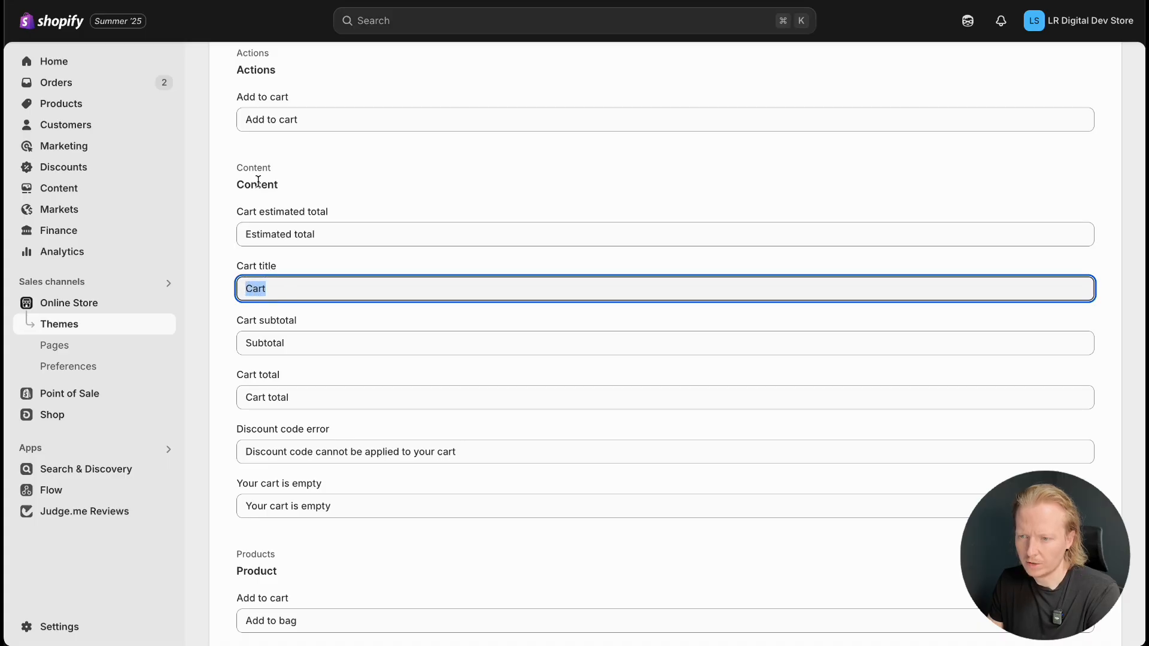
{"action": "left_click_drag", "start_coordinate": [295, 191], "coordinate": [221, 184]}
{"action": "left_click_drag", "start_coordinate": [298, 284], "coordinate": [226, 292]}
{"action": "type", "text": "Bag"}
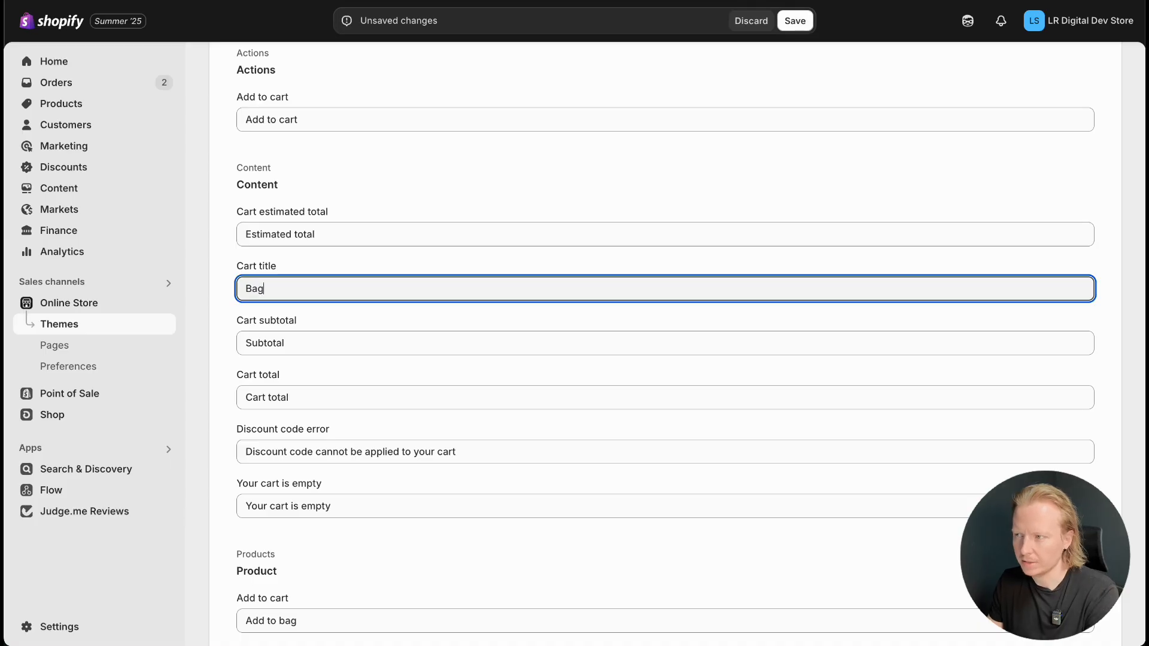
{"action": "left_click", "coordinate": [795, 20]}
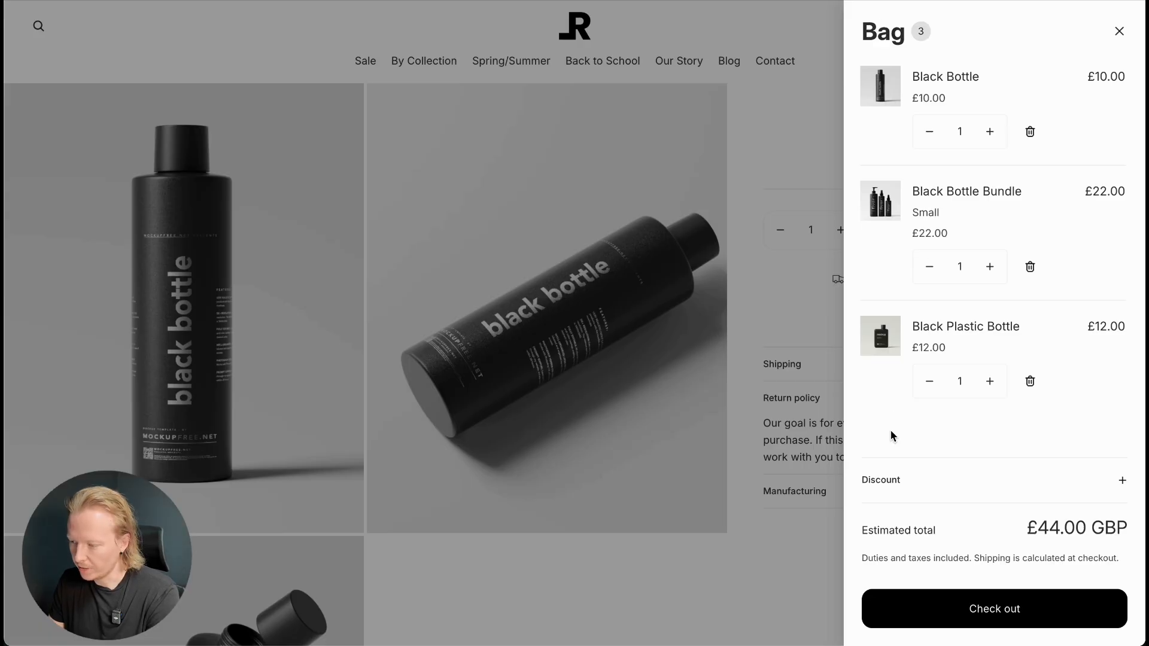
Copy the duties and taxes note from the storefront's cart drawer and search the theme content for it
{"action": "triple_click", "coordinate": [872, 563]}
{"action": "key", "text": "super+c"}
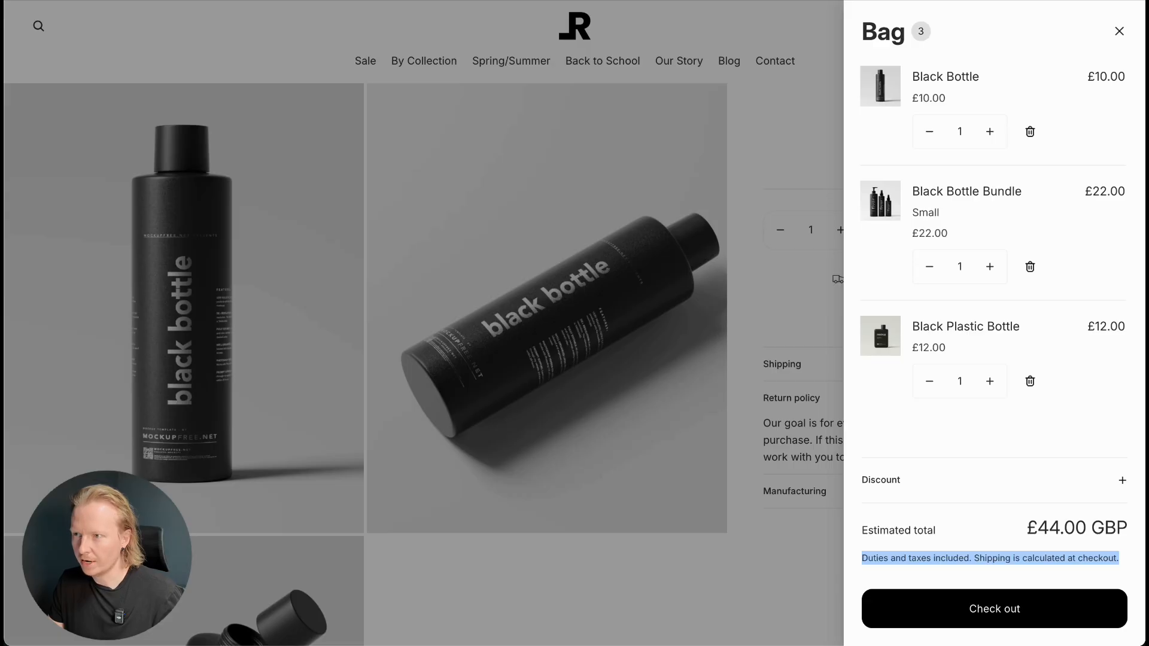
{"action": "left_click", "coordinate": [802, 1]}
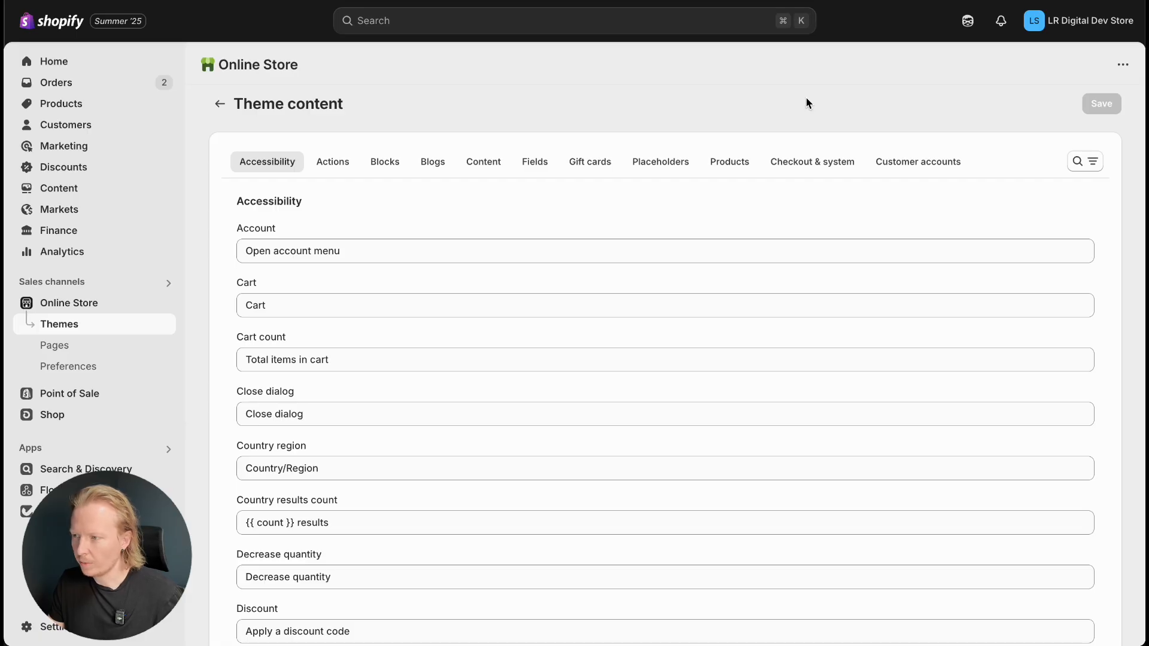
{"action": "left_click", "coordinate": [1085, 161]}
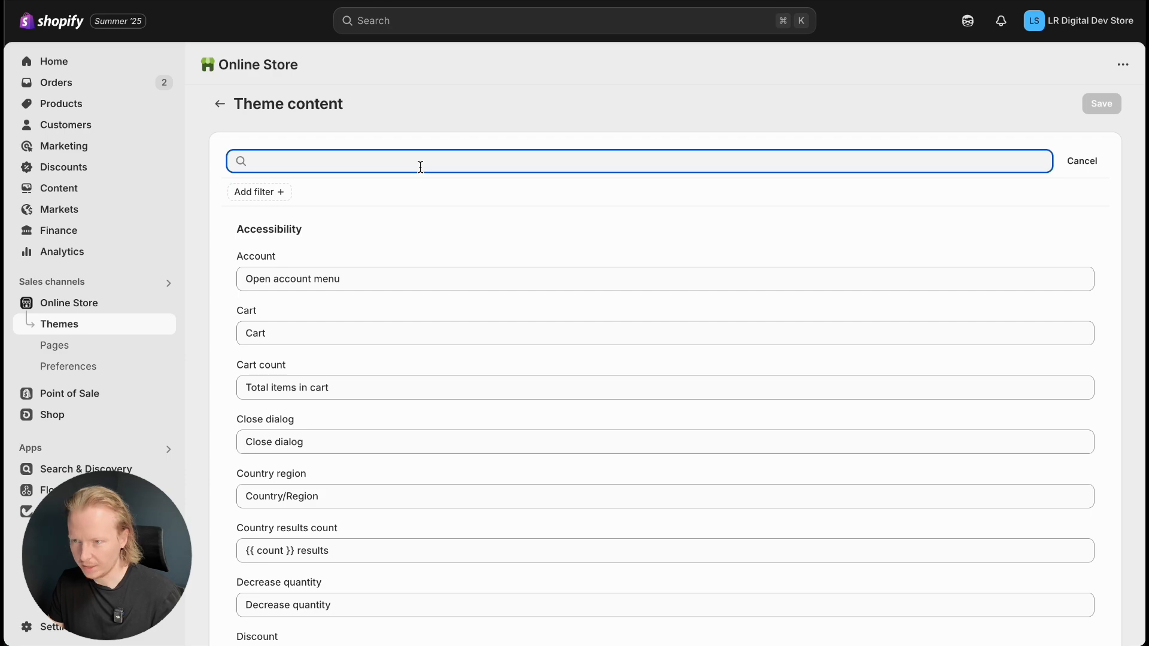
{"action": "key", "text": "super+v"}
{"action": "left_click", "coordinate": [544, 187]}
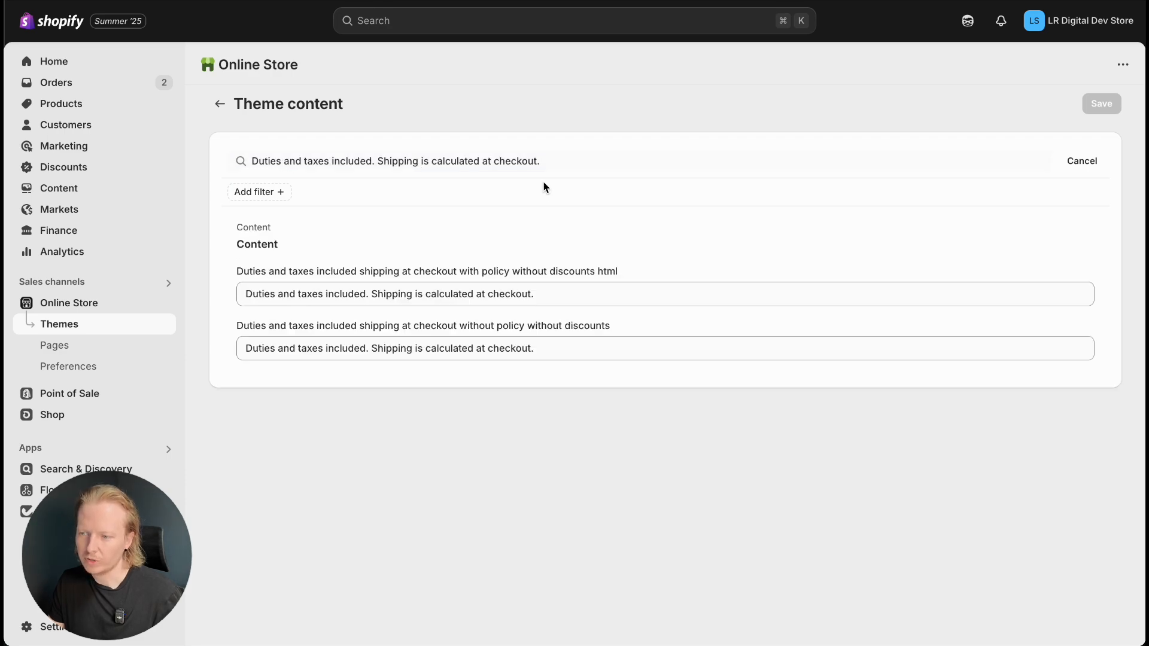
Compare the labels of the two matching duties and taxes fields, with policy and without policy
{"action": "left_click_drag", "start_coordinate": [547, 293], "coordinate": [244, 293]}
{"action": "left_click", "coordinate": [319, 205]}
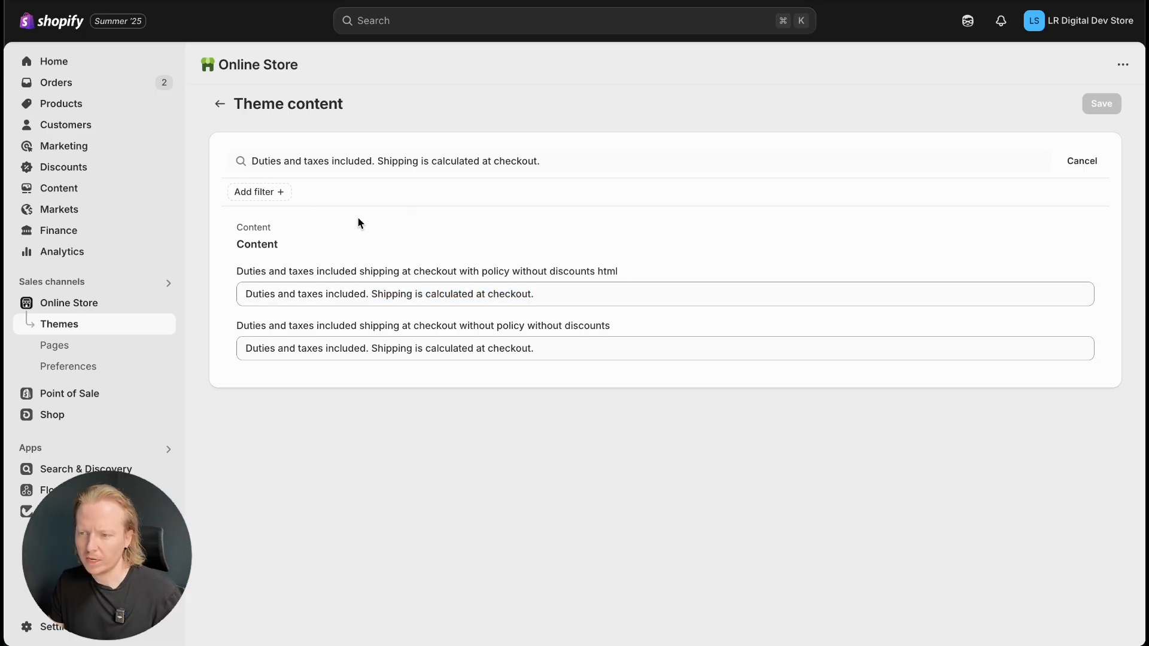
{"action": "left_click_drag", "start_coordinate": [256, 271], "coordinate": [616, 273]}
{"action": "left_click", "coordinate": [356, 276]}
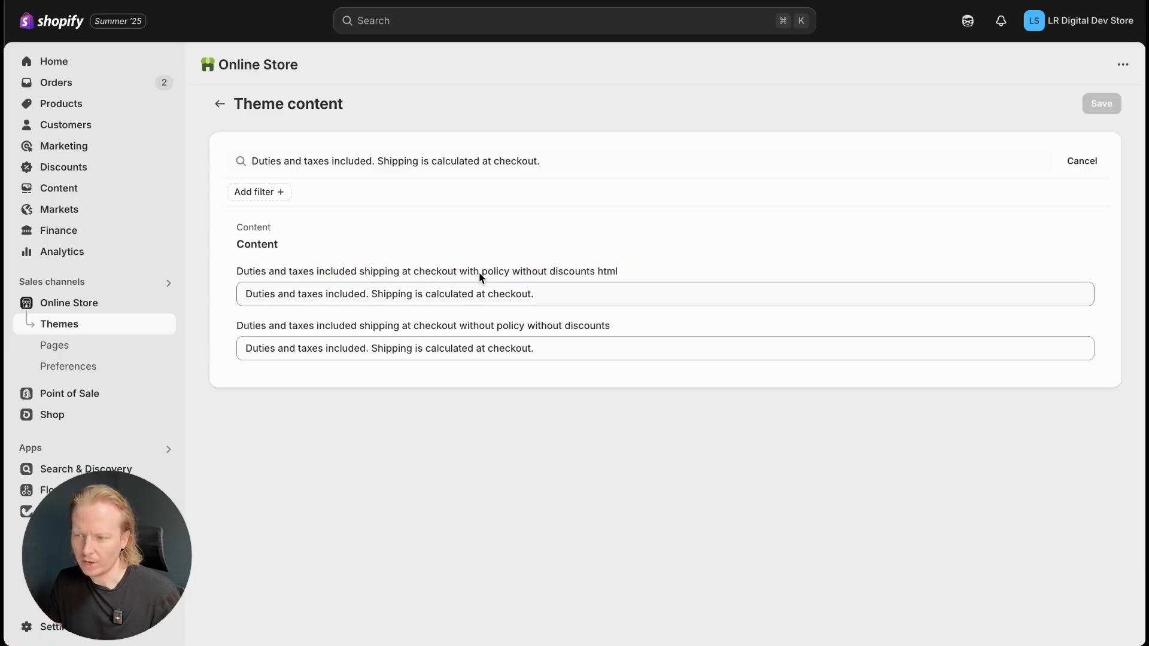
{"action": "left_click_drag", "start_coordinate": [478, 272], "coordinate": [581, 277]}
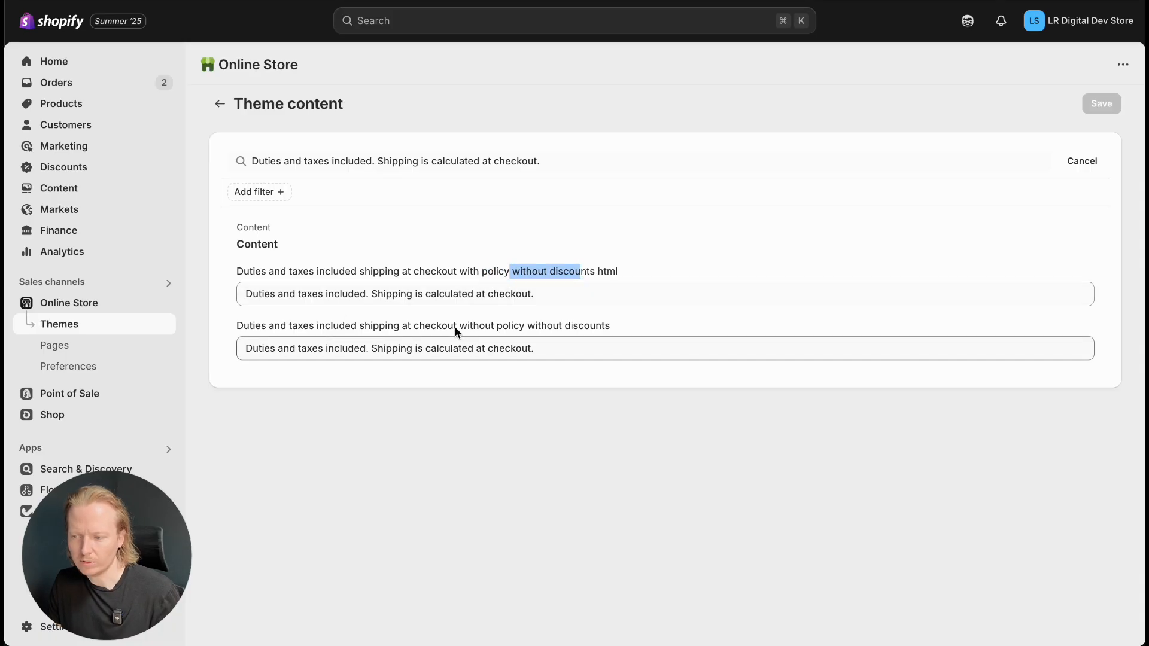
{"action": "left_click_drag", "start_coordinate": [457, 327], "coordinate": [626, 328]}
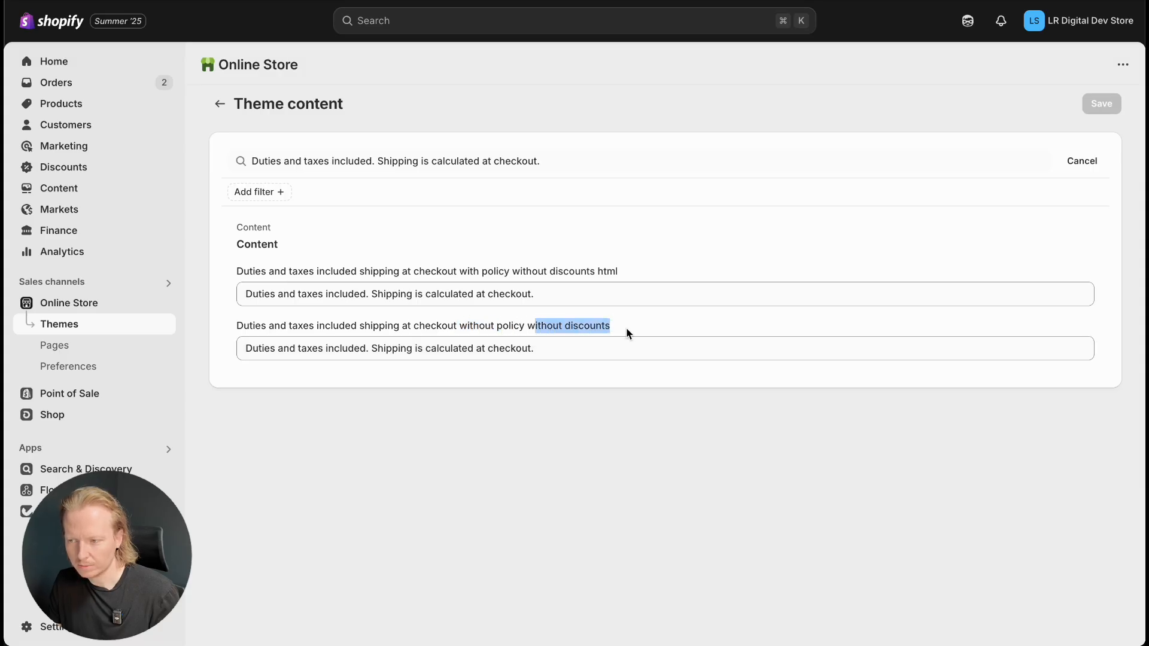
Replace the text of both duties and taxes without discounts fields with "Test" and save the theme content
{"action": "triple_click", "coordinate": [340, 303]}
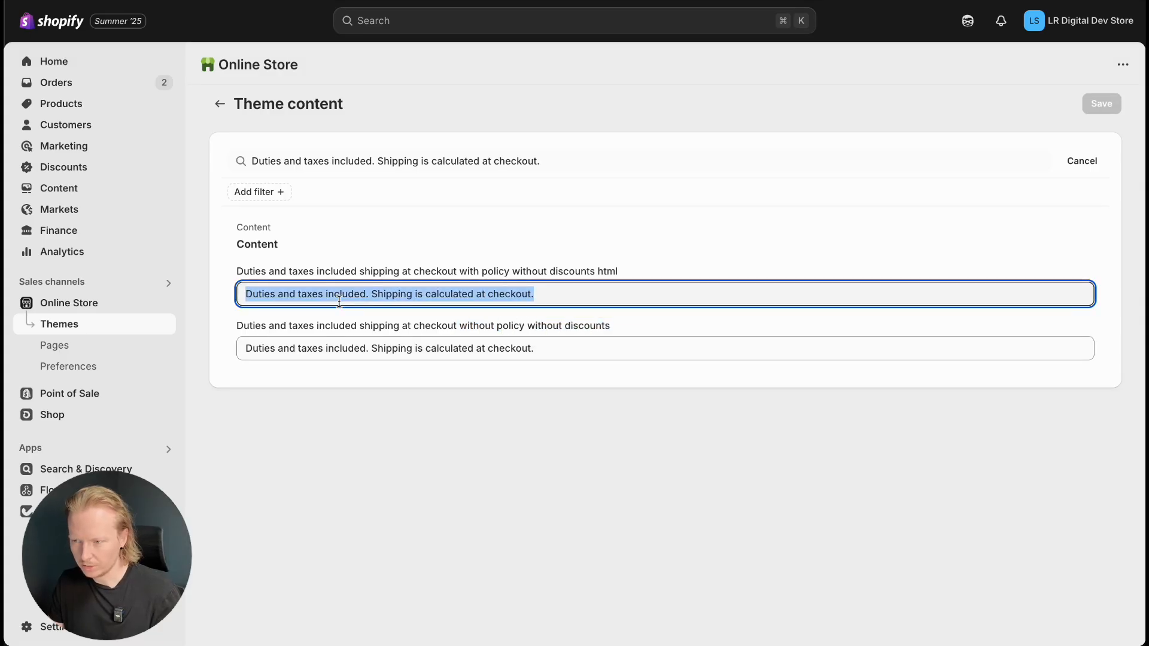
{"action": "type", "text": "Test"}
{"action": "key", "text": "Tab"}
{"action": "type", "text": "Te"}
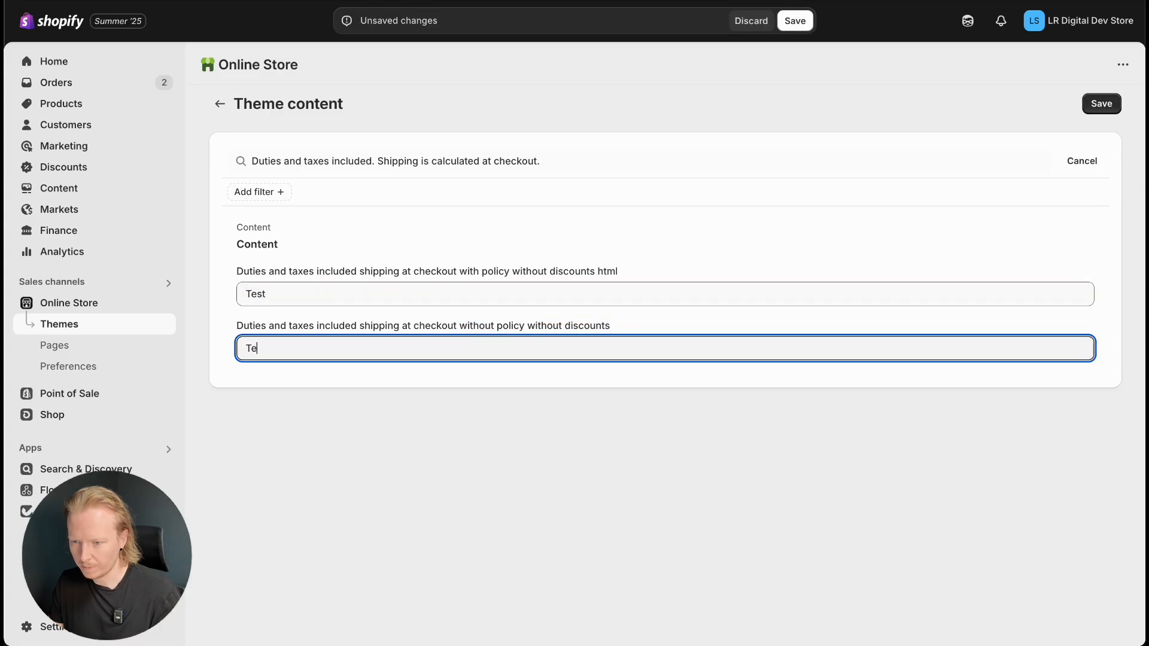
{"action": "type", "text": "st"}
{"action": "left_click", "coordinate": [1102, 103]}
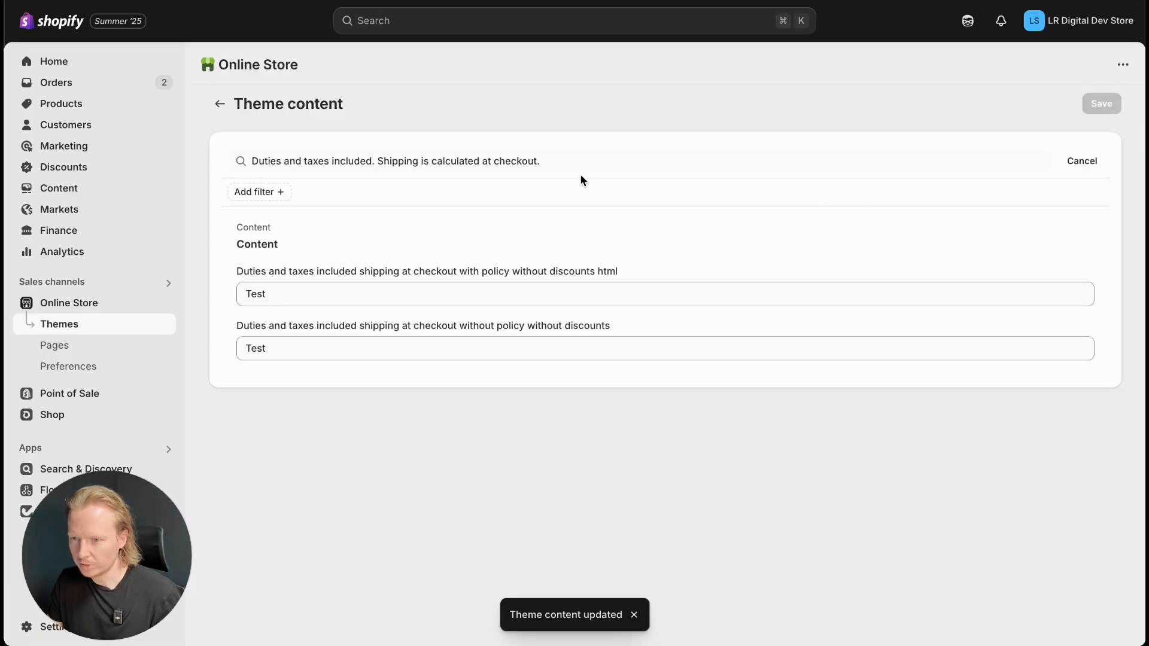
Search for "check out", set the Content section's Checkout text to "Let's go", and view it in the storefront's cart drawer
{"action": "left_click_drag", "start_coordinate": [580, 160], "coordinate": [118, 149]}
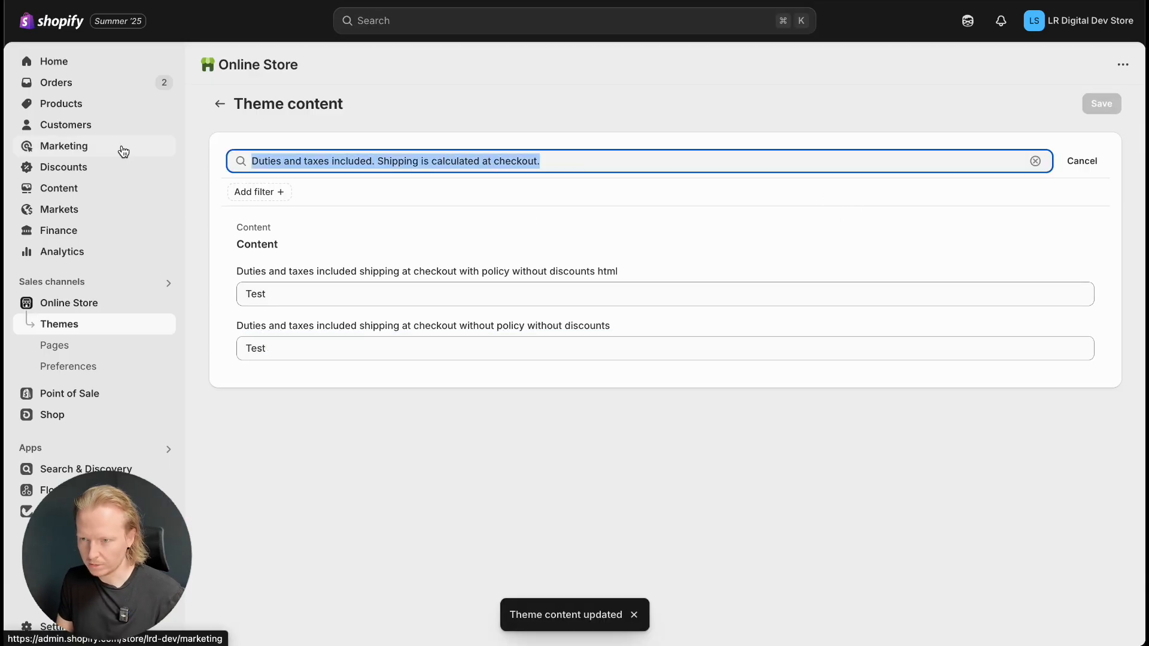
{"action": "type", "text": "check out"}
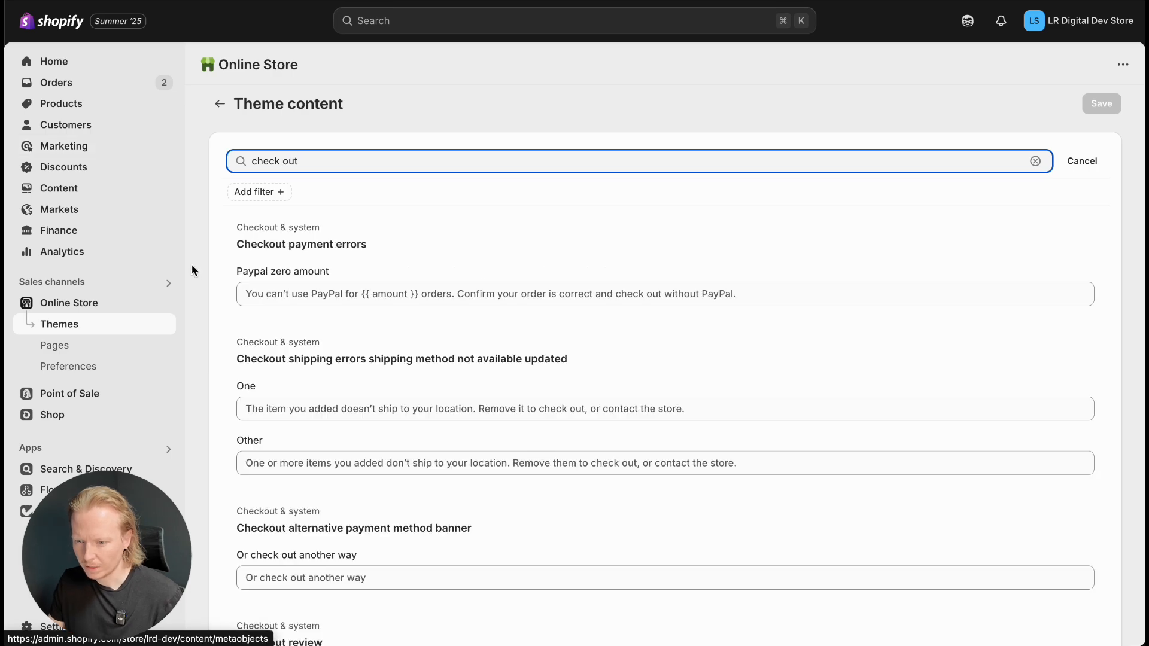
{"action": "scroll", "coordinate": [357, 388], "scroll_direction": "down", "scroll_amount": 2}
{"action": "scroll", "coordinate": [357, 393], "scroll_direction": "down", "scroll_amount": 12}
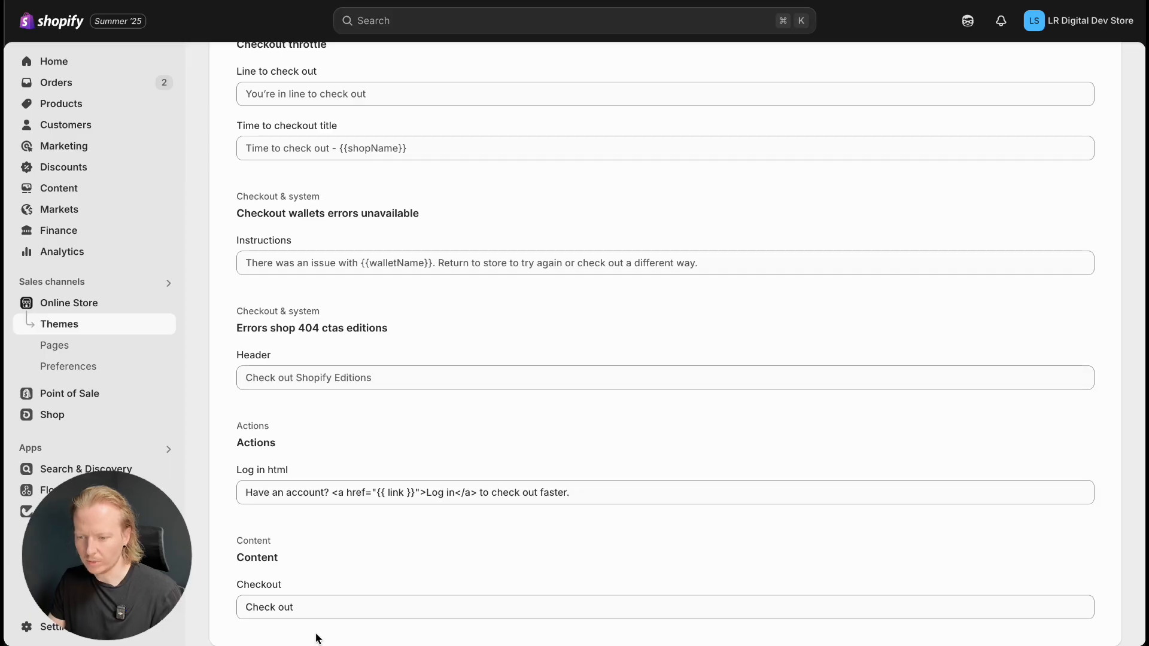
{"action": "left_click_drag", "start_coordinate": [301, 607], "coordinate": [235, 607]}
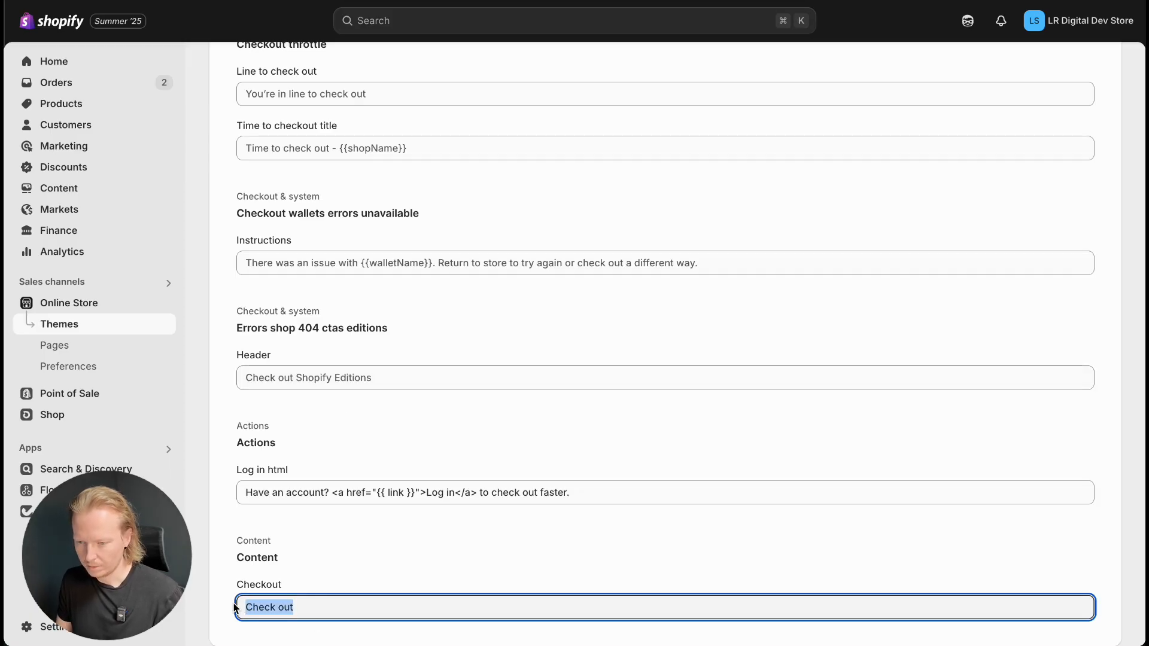
{"action": "type", "text": "Let's go"}
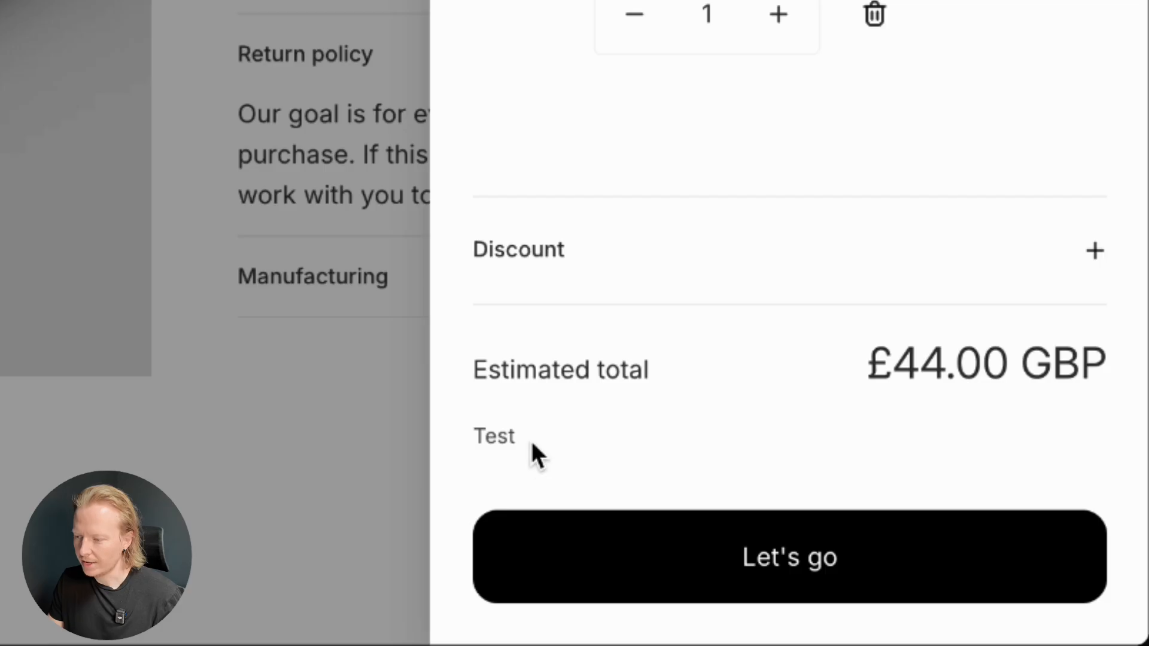
{"action": "left_click_drag", "start_coordinate": [815, 536], "coordinate": [776, 533]}
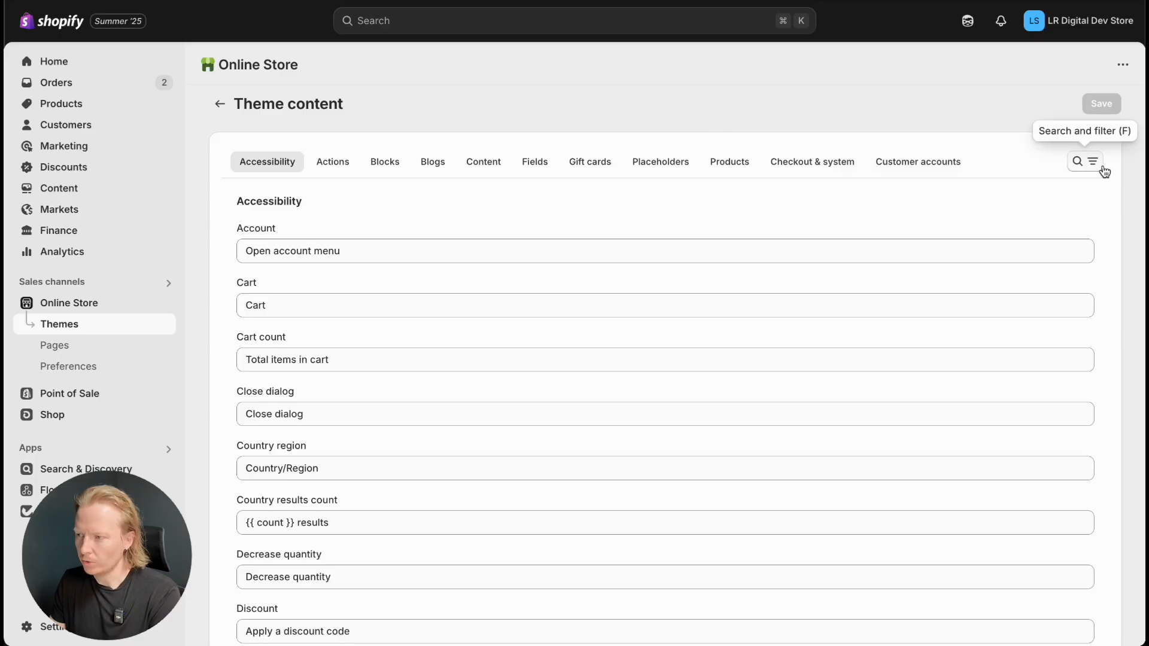
Search the theme content for "duties and taxes" and locate the Content section's matching fields
{"action": "left_click", "coordinate": [1085, 161]}
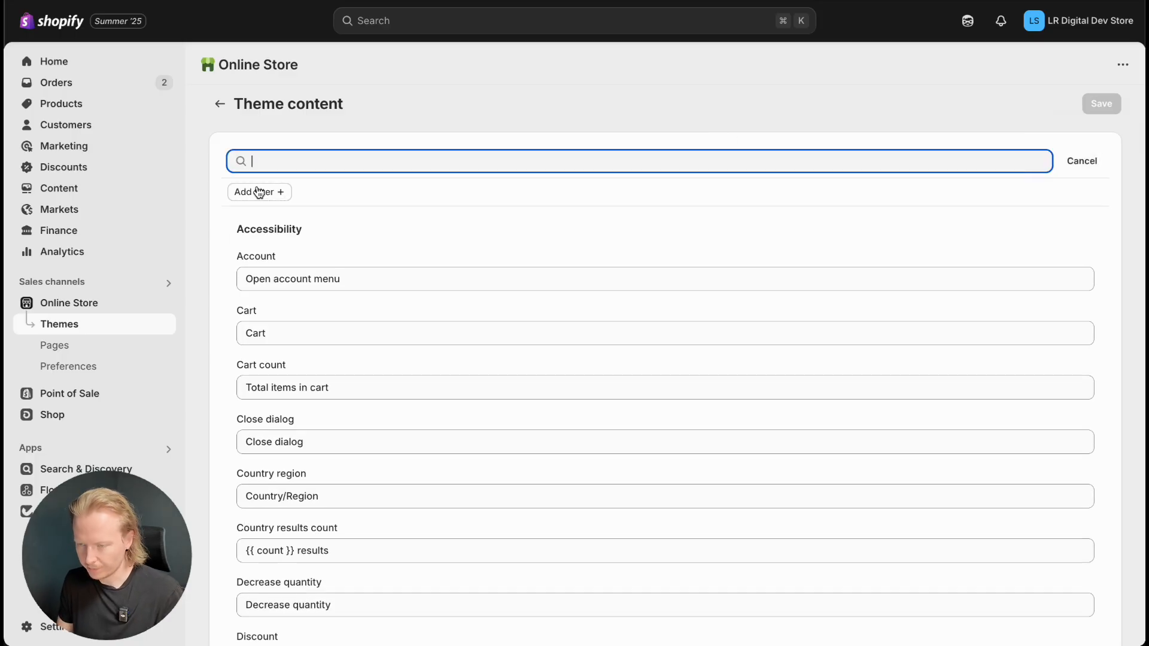
{"action": "type", "text": "duties and "}
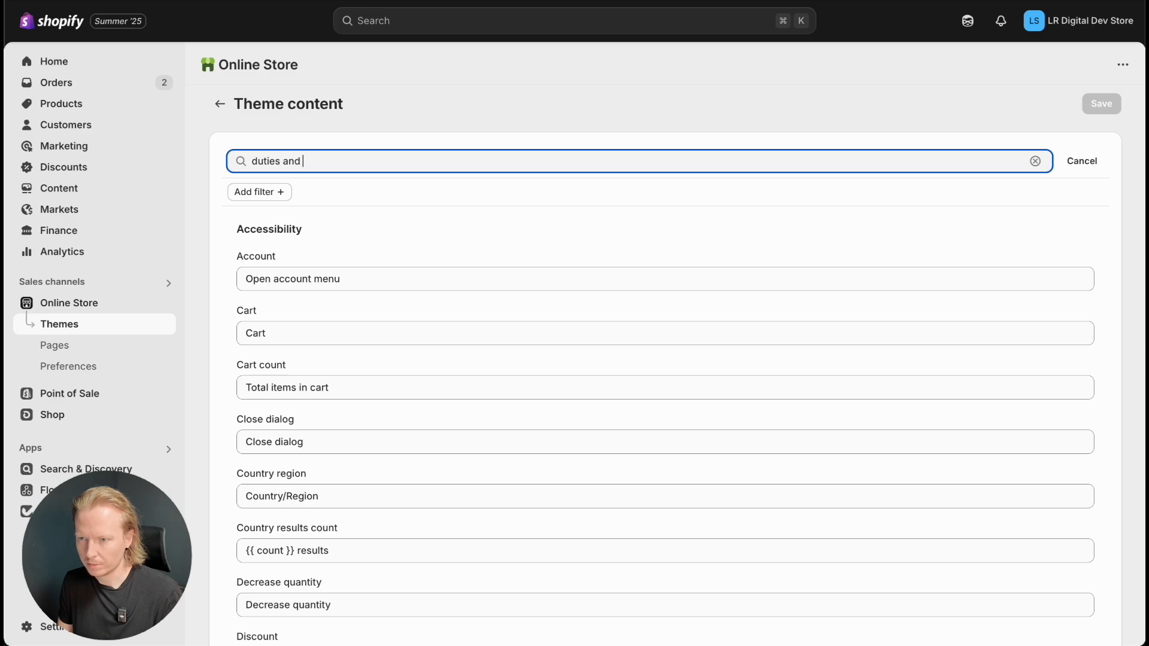
{"action": "type", "text": "taxes"}
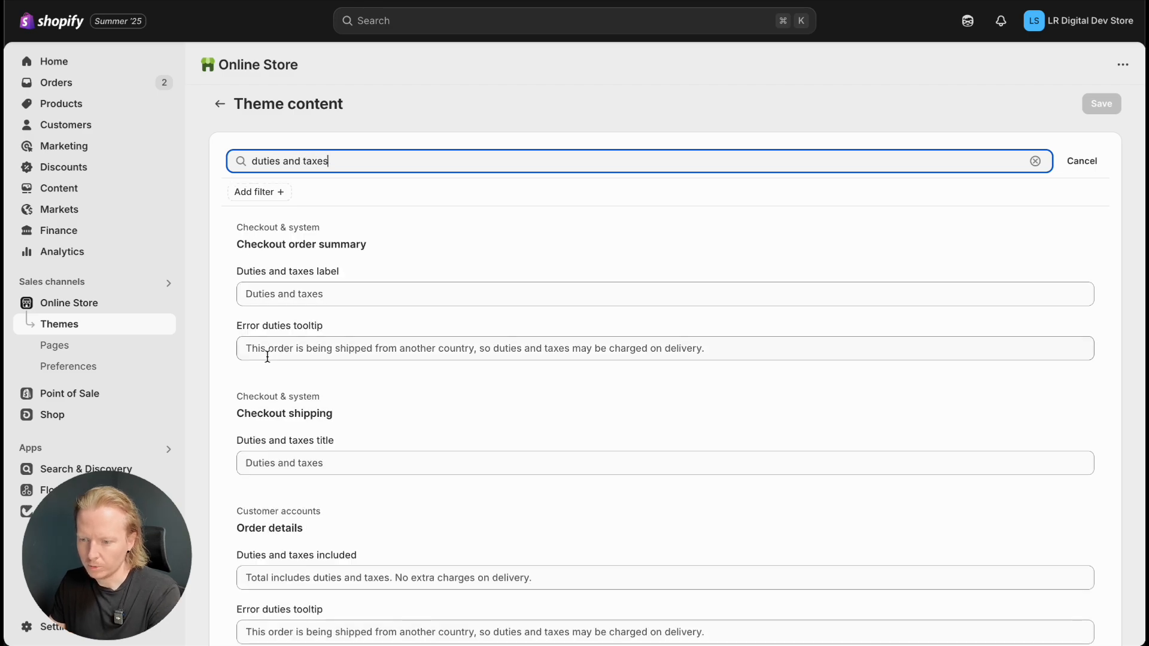
{"action": "scroll", "coordinate": [385, 394], "scroll_direction": "down", "scroll_amount": 6}
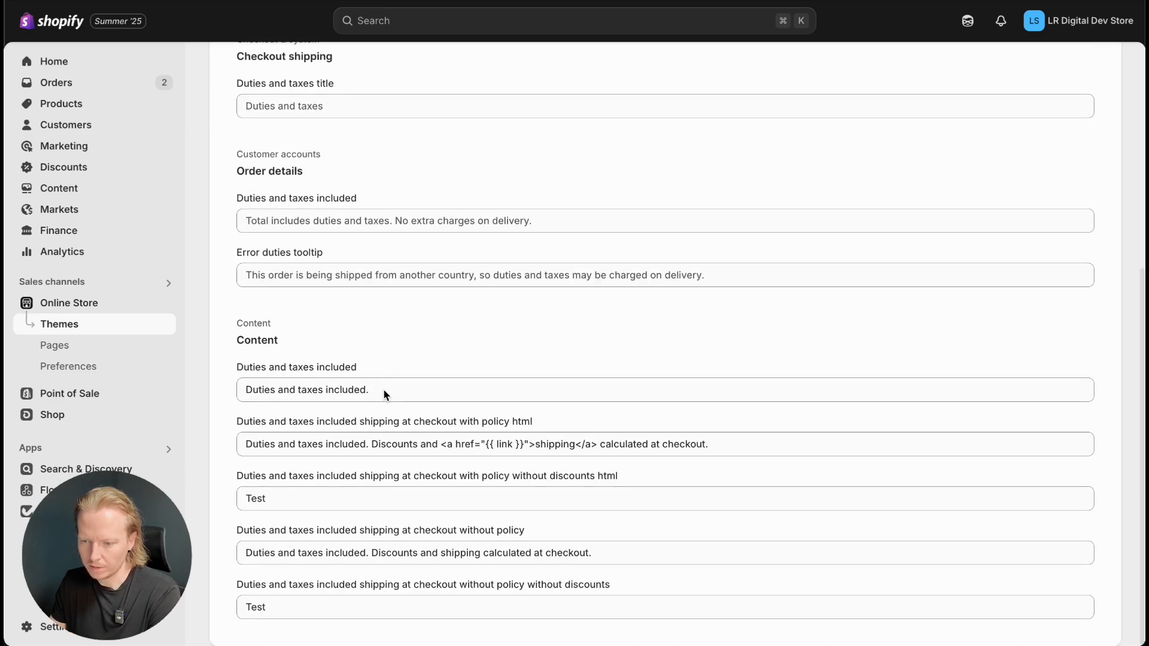
Clear the "Test" text from both duties and taxes without discounts fields to restore their default wording
{"action": "left_click", "coordinate": [277, 501]}
{"action": "left_click_drag", "start_coordinate": [277, 502], "coordinate": [240, 498]}
{"action": "key", "text": "BackSpace"}
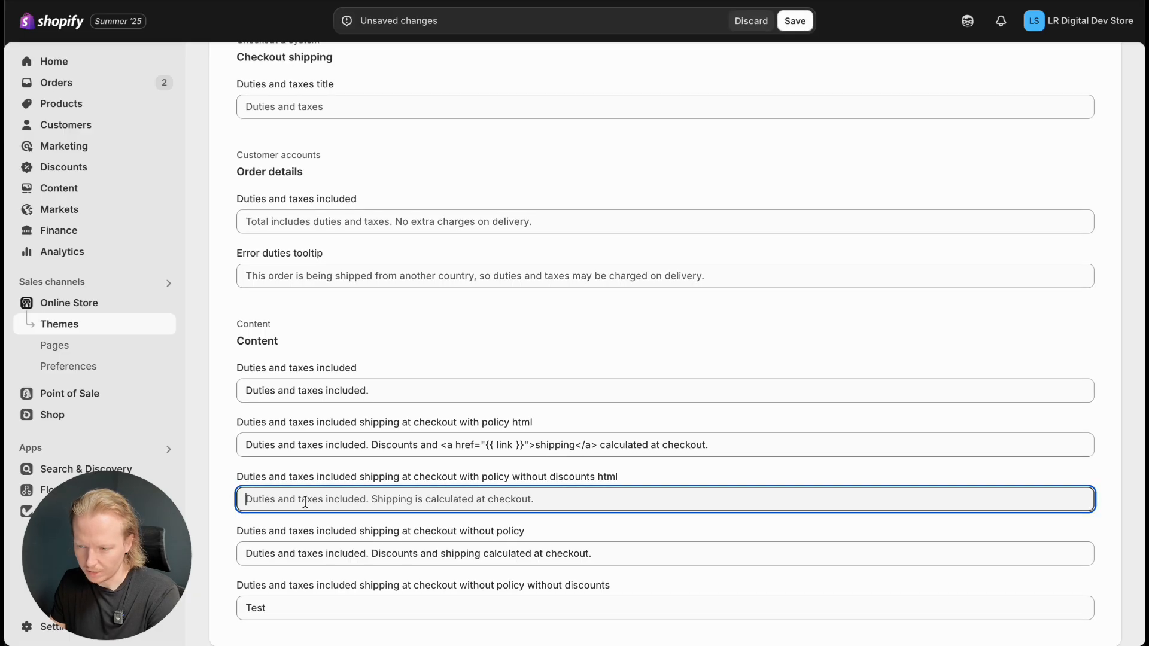
{"action": "left_click", "coordinate": [278, 608]}
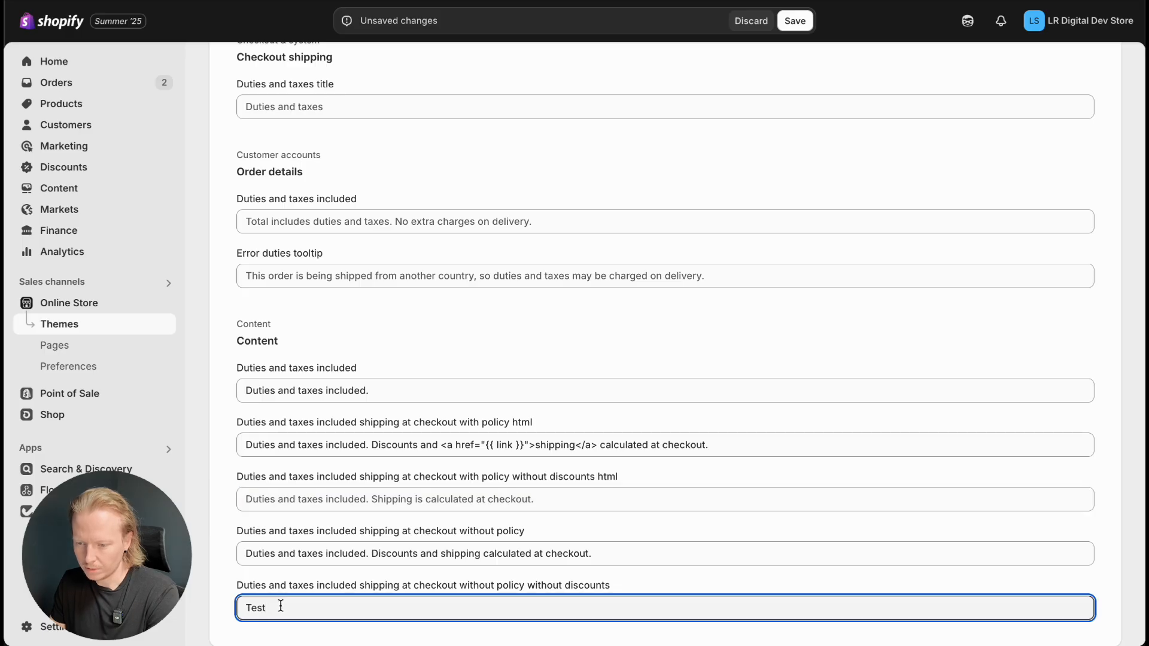
{"action": "key", "text": "BackSpace"}
{"action": "key", "text": "BackSpace"}
{"action": "key", "text": "BackSpace"}
{"action": "key", "text": "BackSpace"}
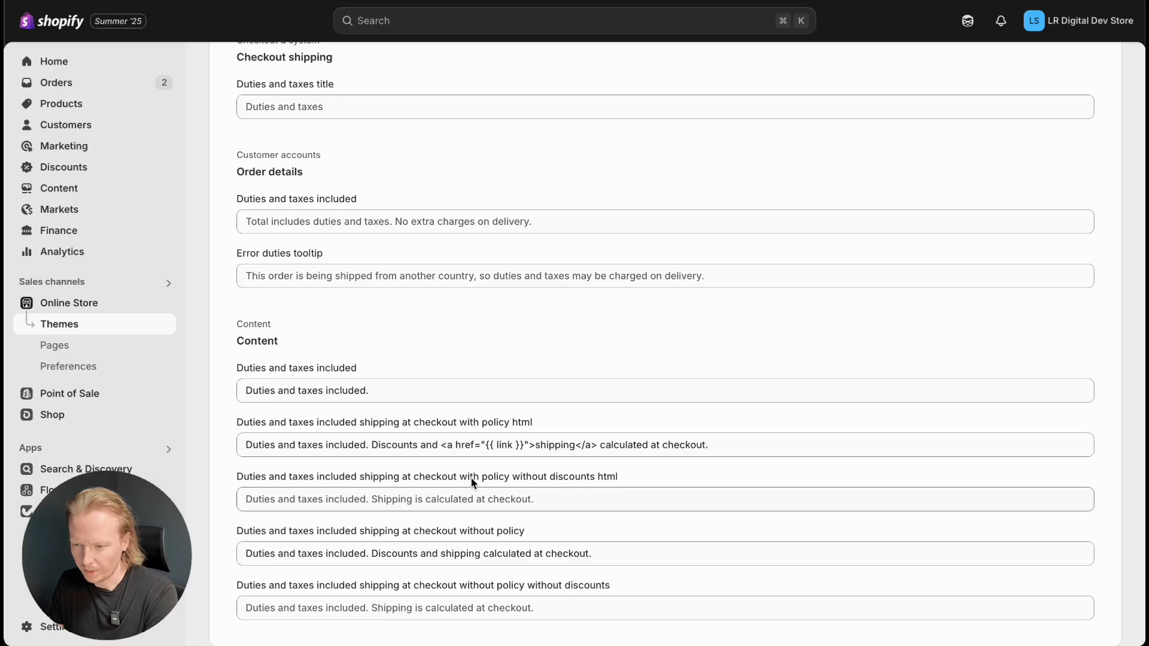
{"action": "left_click", "coordinate": [374, 499]}
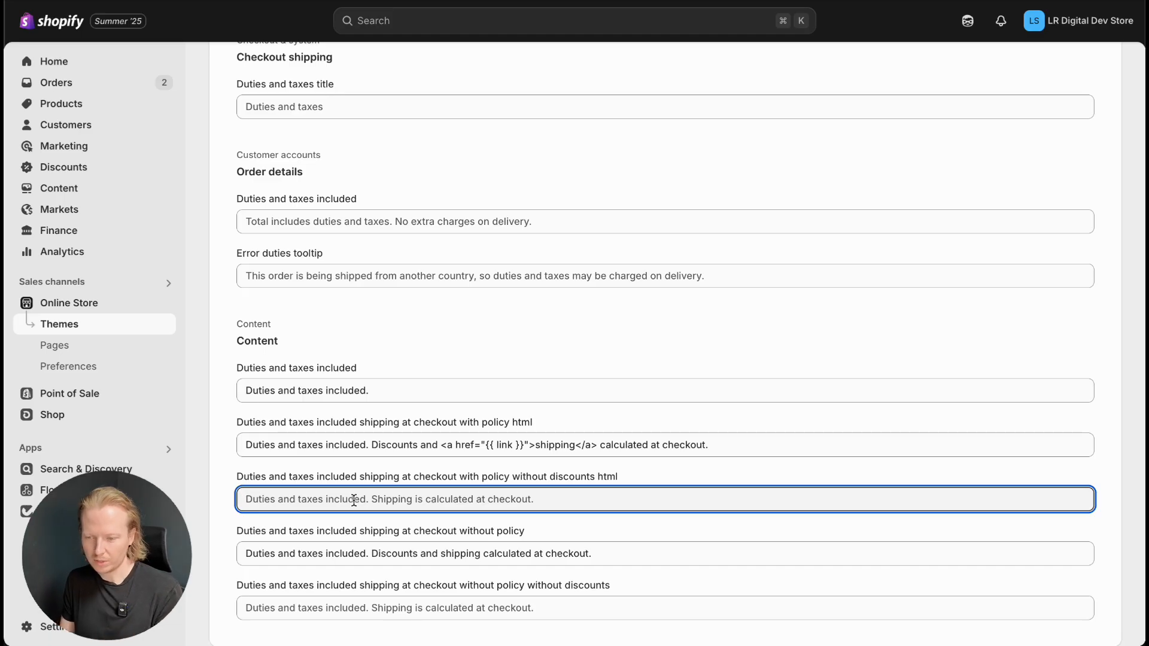
{"action": "type", "text": "D"}
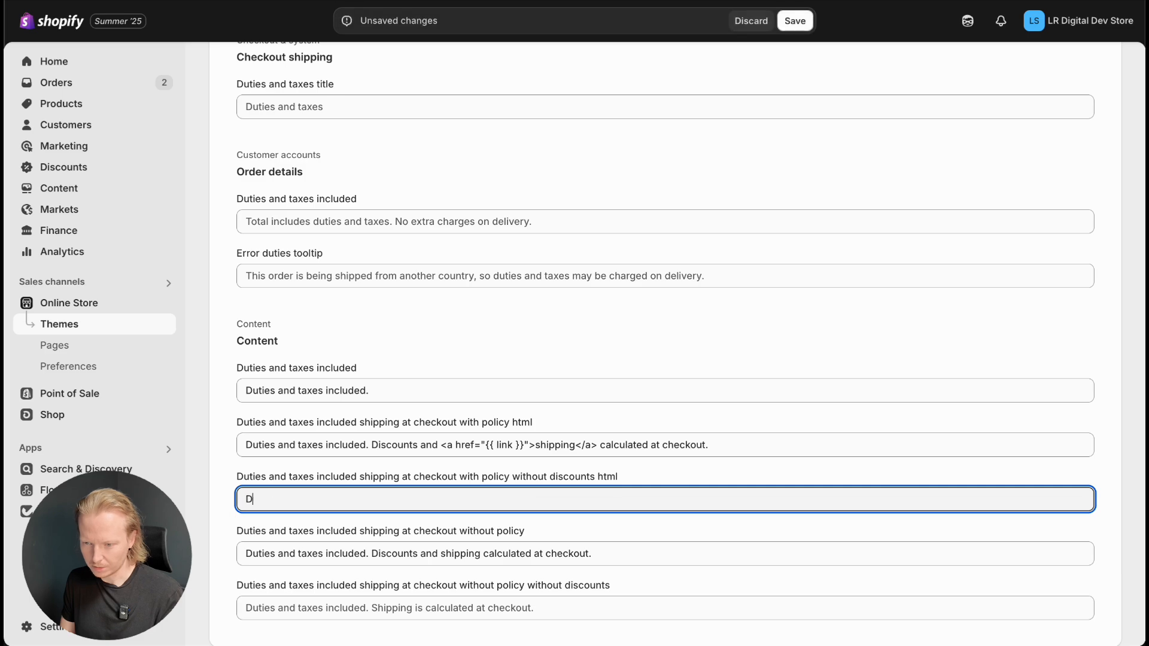
{"action": "type", "text": "utie"}
{"action": "key", "text": "BackSpace"}
{"action": "type", "text": "ies"}
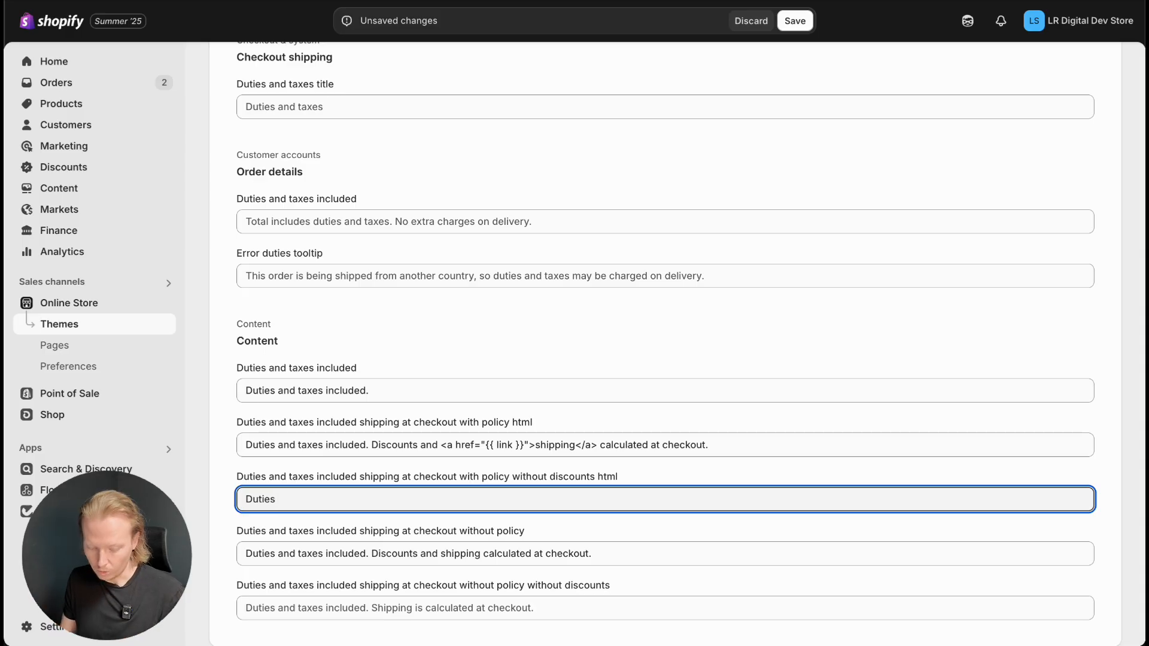
{"action": "key", "text": "ctrl+a"}
{"action": "key", "text": "BackSpace"}
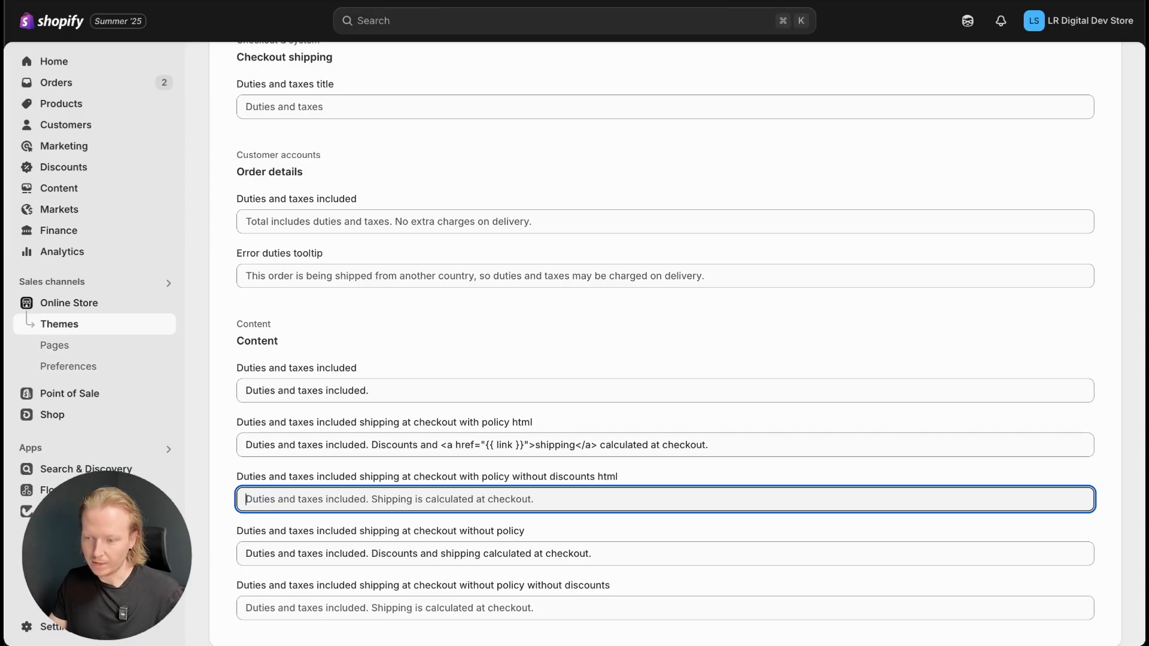
Inspect the empty with-policy without-discounts html field, copy its placeholder text and paste it into the field as its value
{"action": "right_click", "coordinate": [341, 501]}
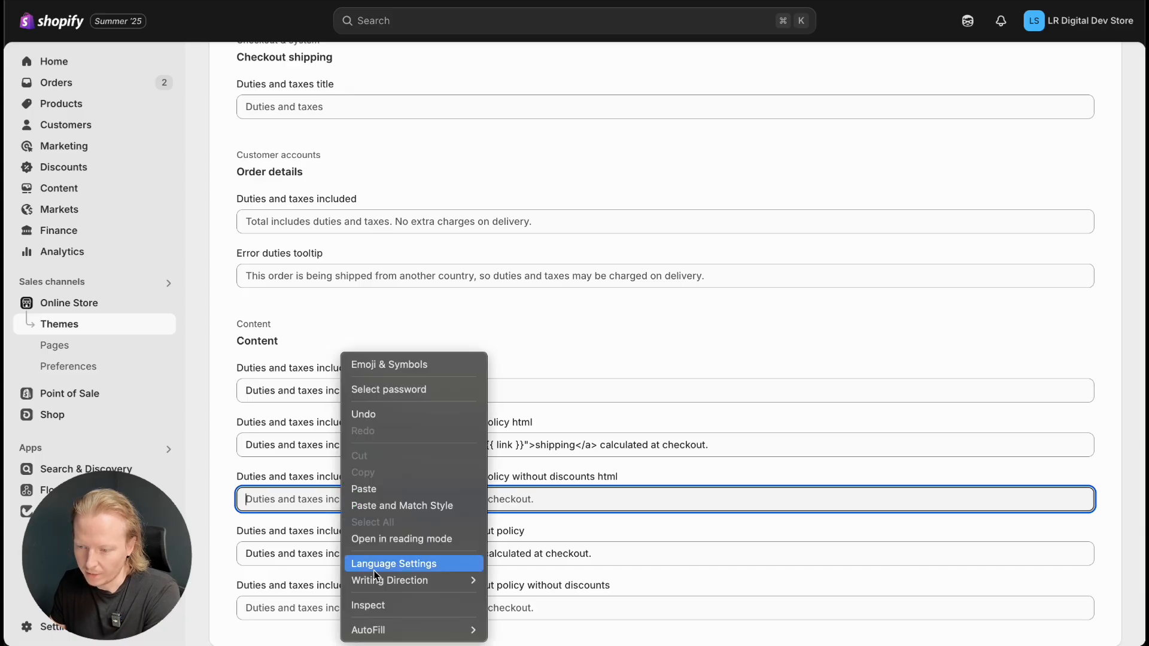
{"action": "left_click", "coordinate": [379, 603]}
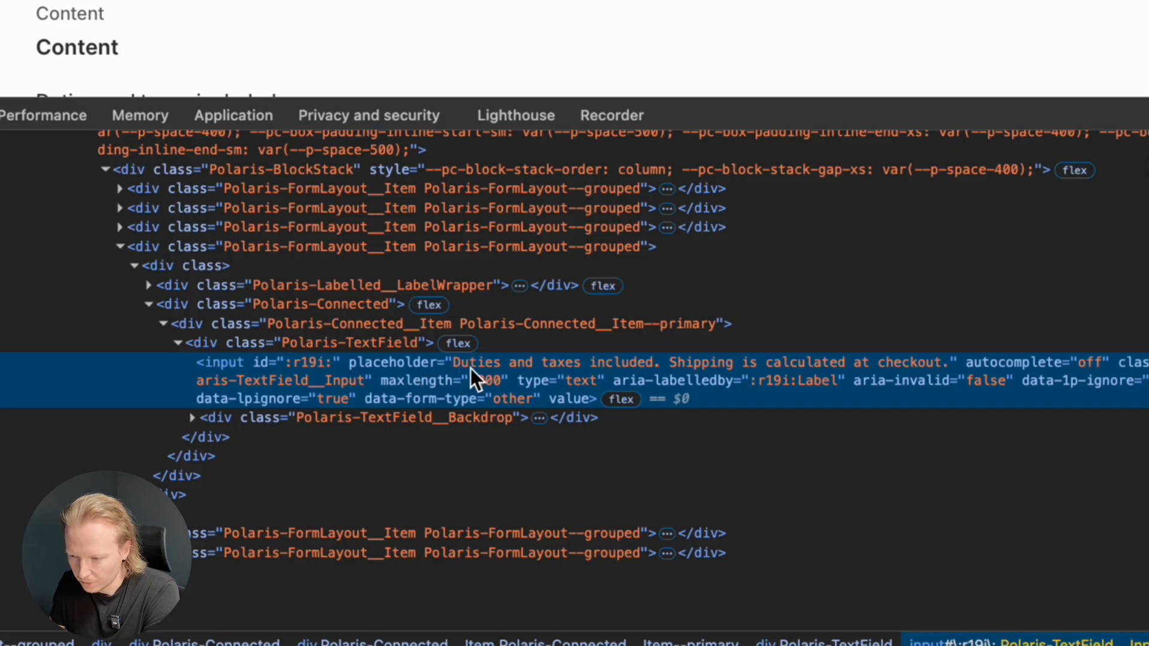
{"action": "double_click", "coordinate": [518, 363]}
{"action": "key", "text": "super+c"}
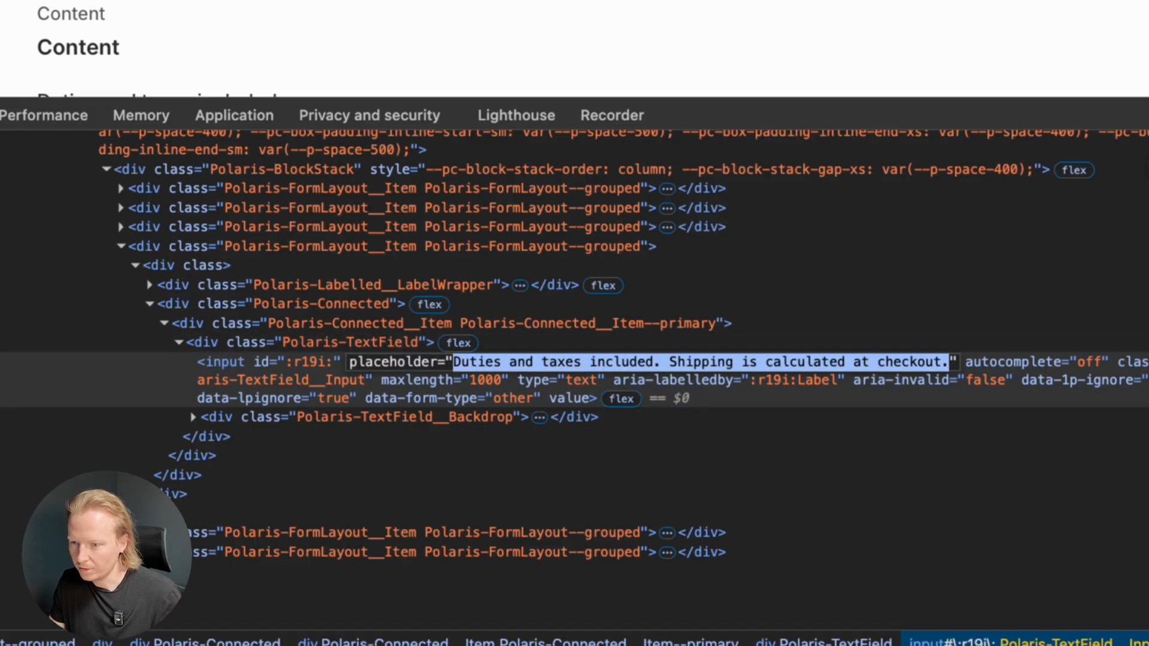
{"action": "key", "text": "alt+super+i"}
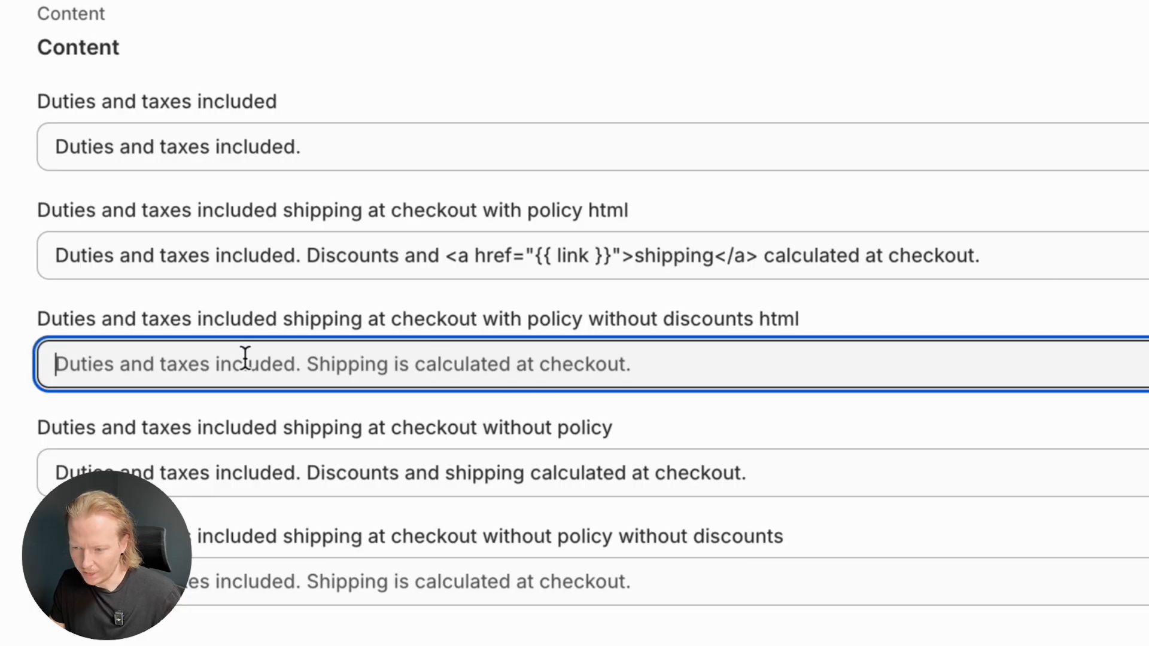
{"action": "key", "text": "super+v"}
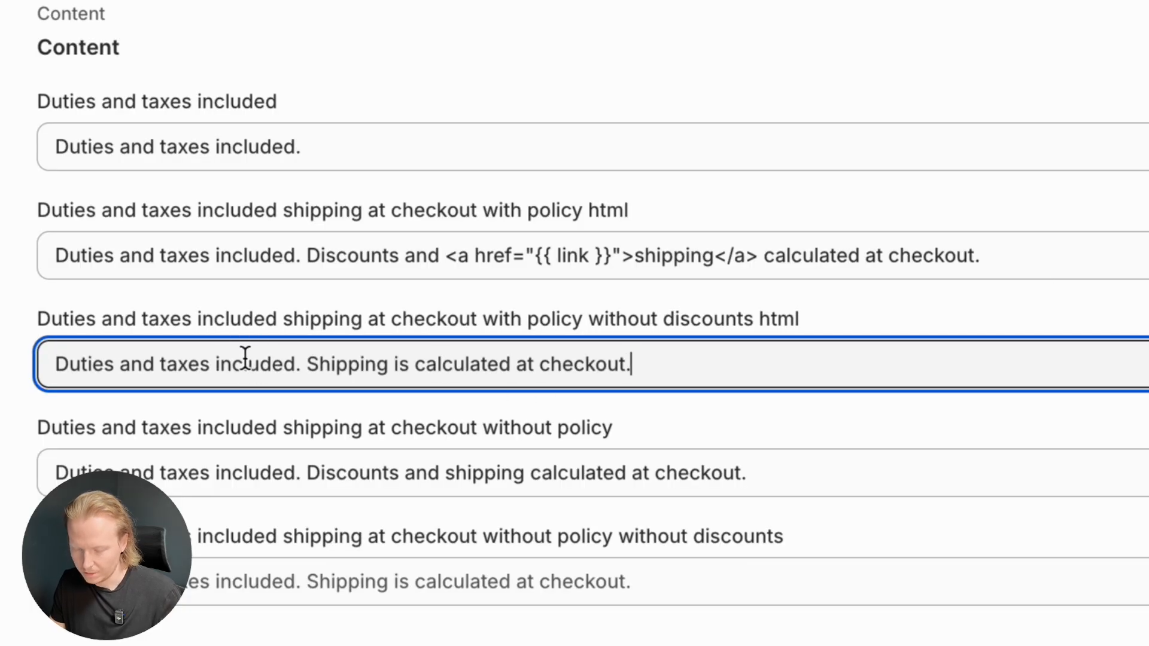
{"action": "key", "text": "super+z"}
{"action": "key", "text": "super+v"}
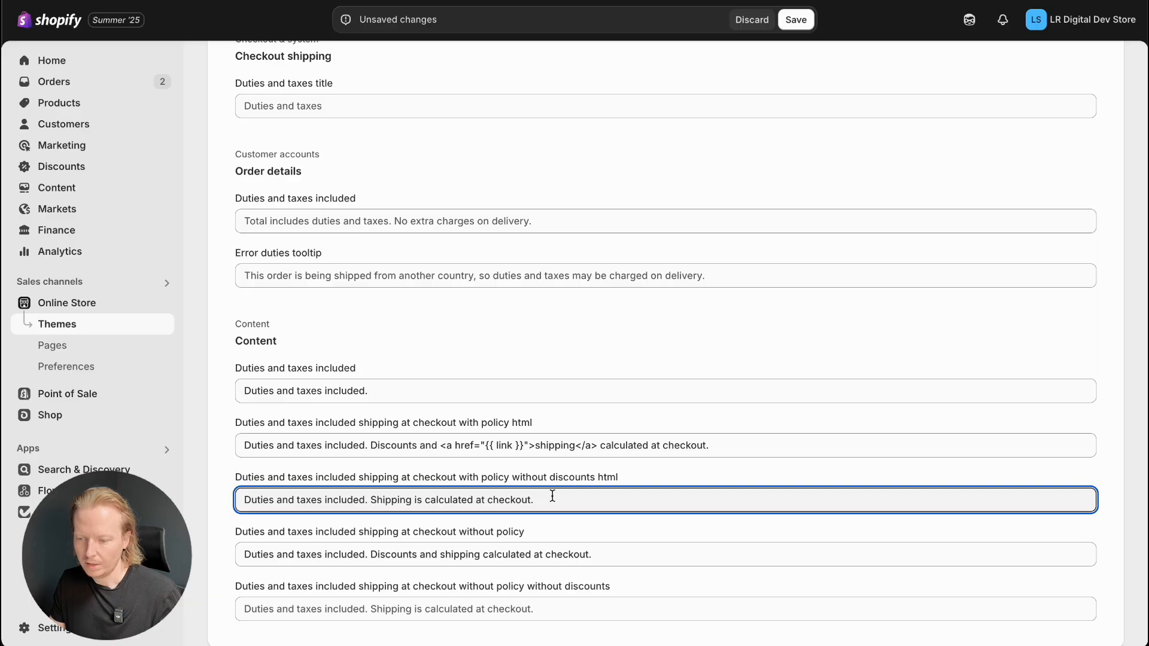
Fill the duties and taxes without policy without discounts field with "Duties and taxes included. Shipping is calculated at checkout." and save
{"action": "left_click", "coordinate": [311, 609]}
{"action": "key", "text": "super+v"}
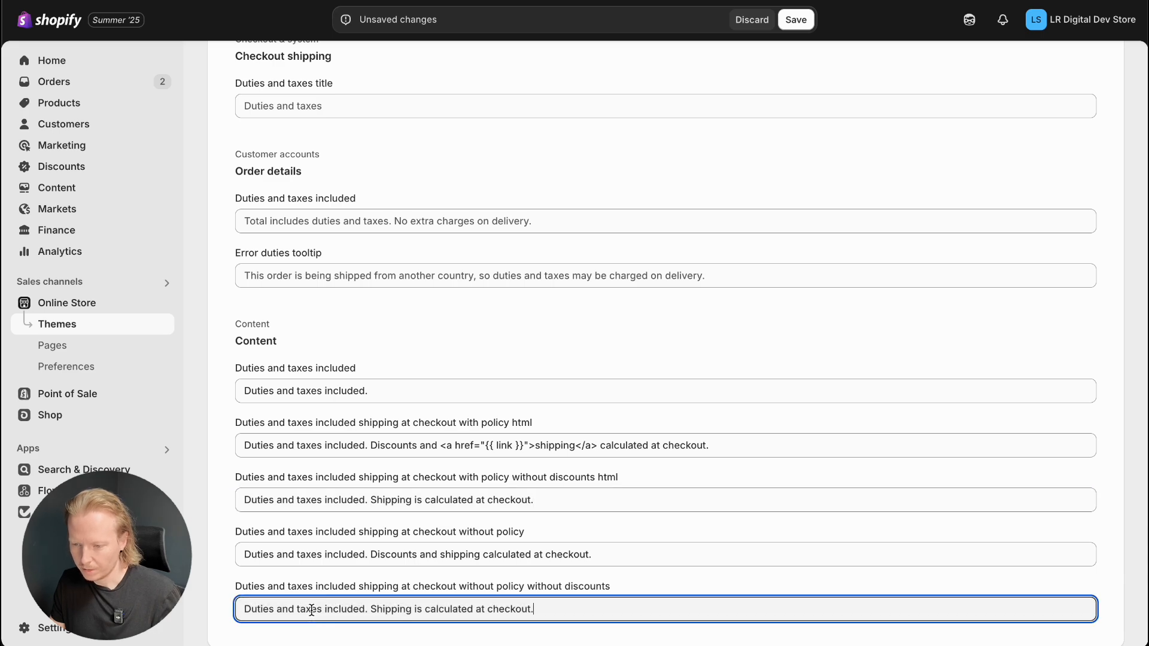
{"action": "left_click", "coordinate": [796, 20]}
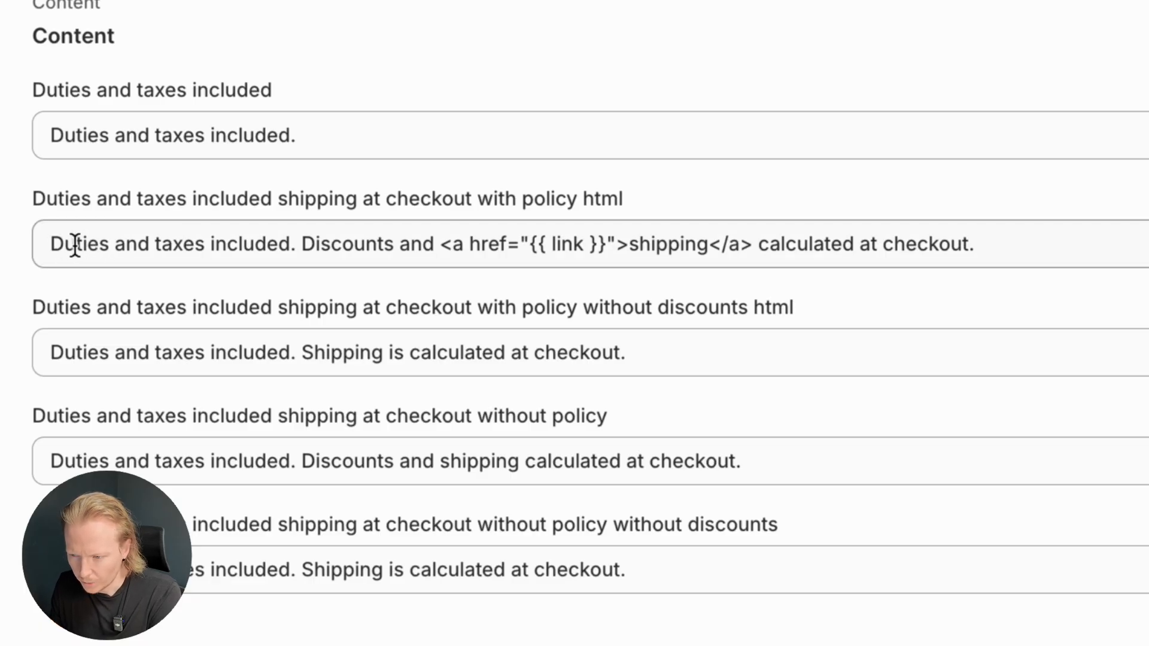
Clear the text of the "Duties and taxes included shipping at checkout with policy html" field to expose its default placeholder
{"action": "left_click_drag", "start_coordinate": [508, 246], "coordinate": [623, 254]}
{"action": "left_click", "coordinate": [620, 244]}
{"action": "left_click", "coordinate": [623, 251]}
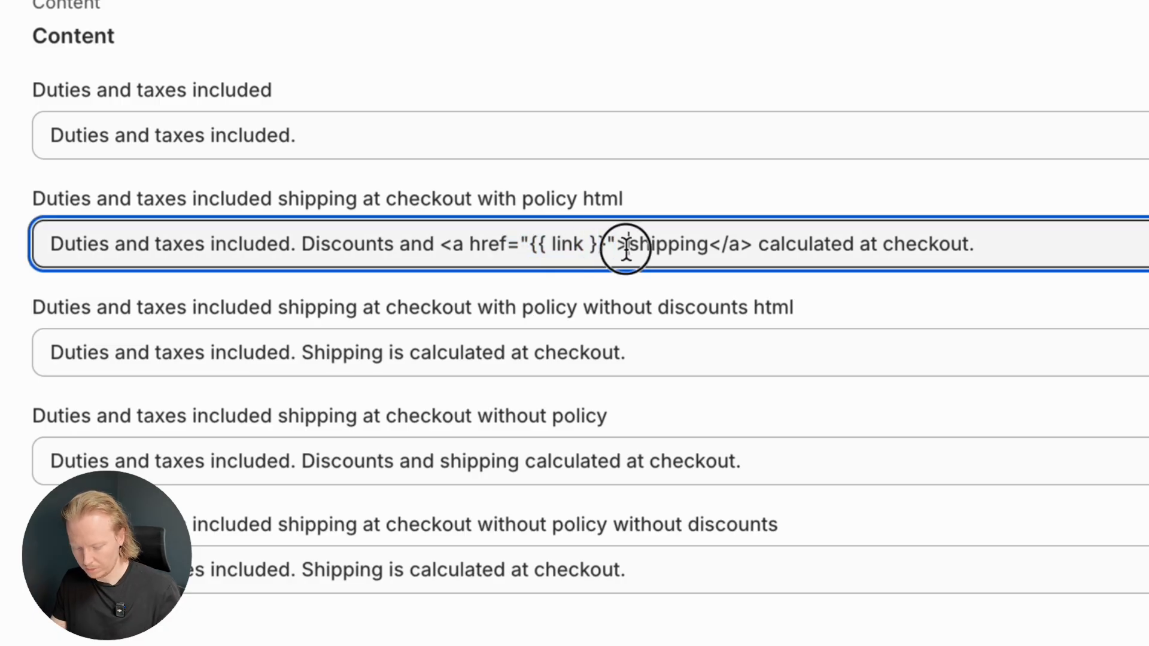
{"action": "key", "text": "super+a"}
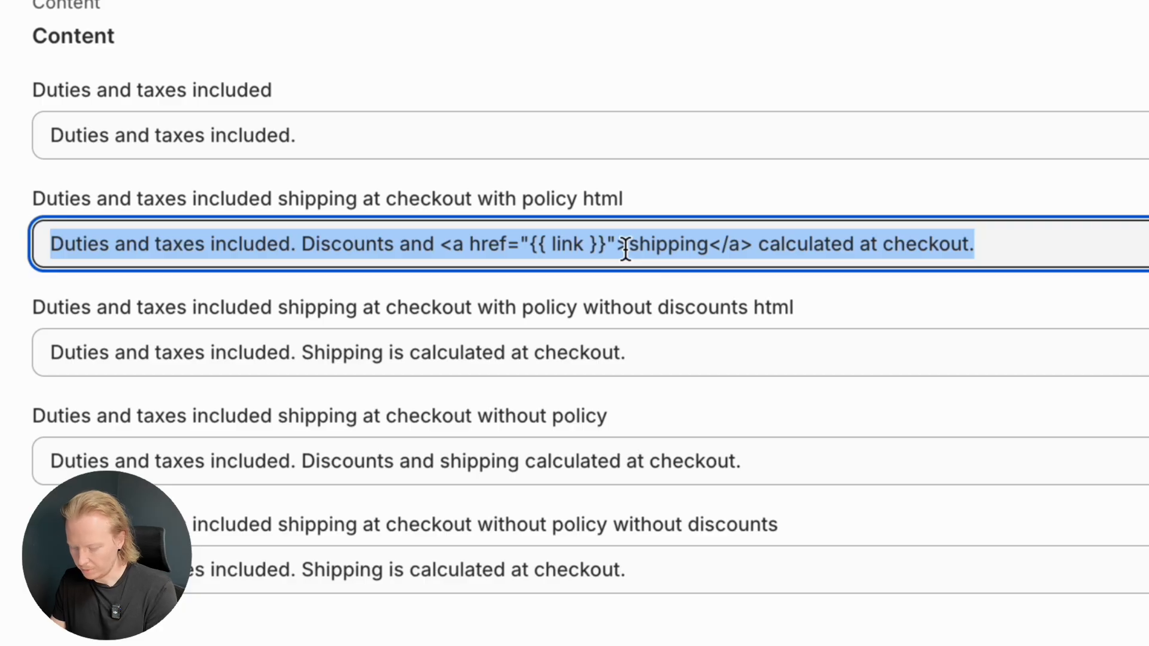
{"action": "key", "text": "Left"}
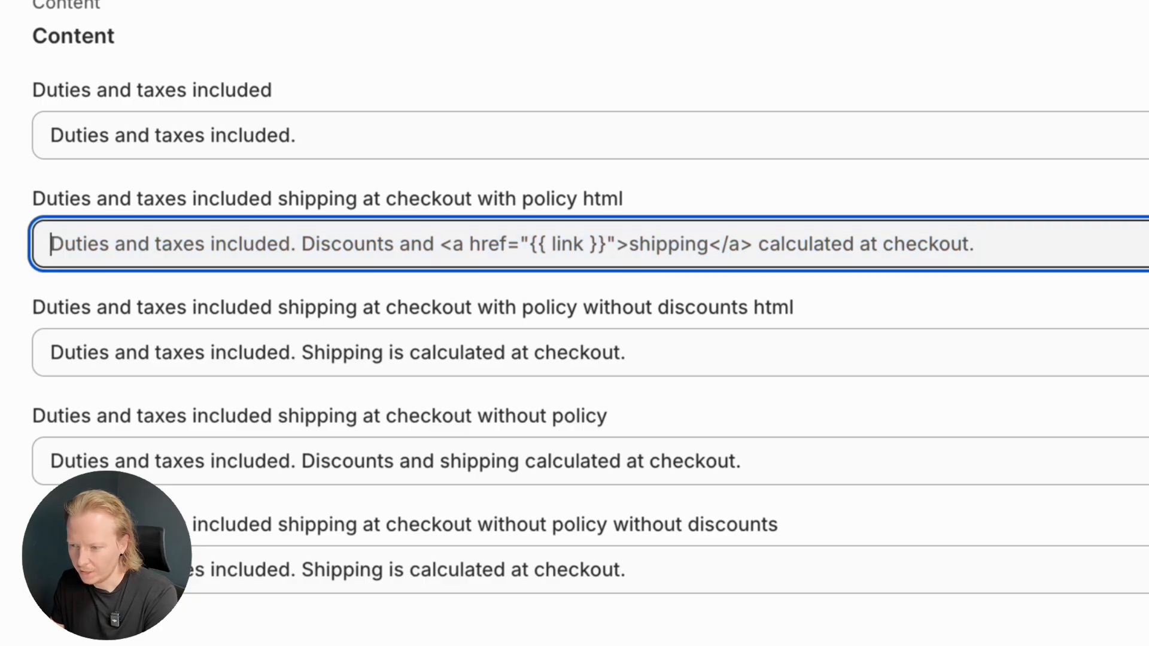
Inspect the emptied with policy html field, copy its placeholder including the shipping link code, and paste it back into the field
{"action": "right_click", "coordinate": [608, 246]}
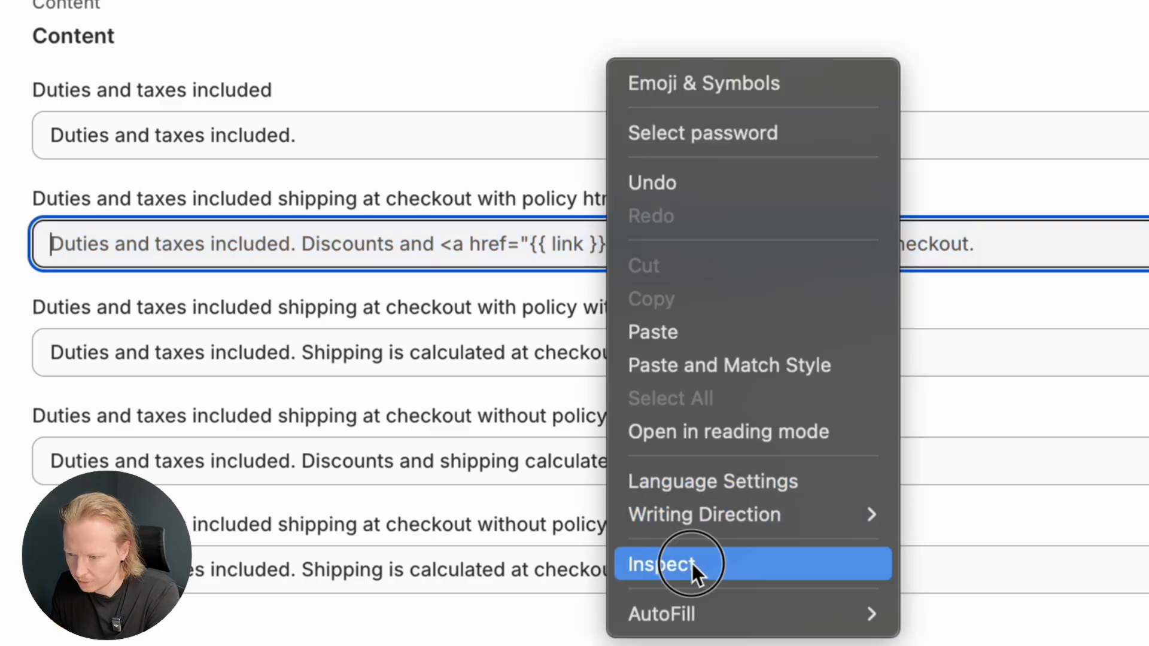
{"action": "left_click", "coordinate": [692, 563]}
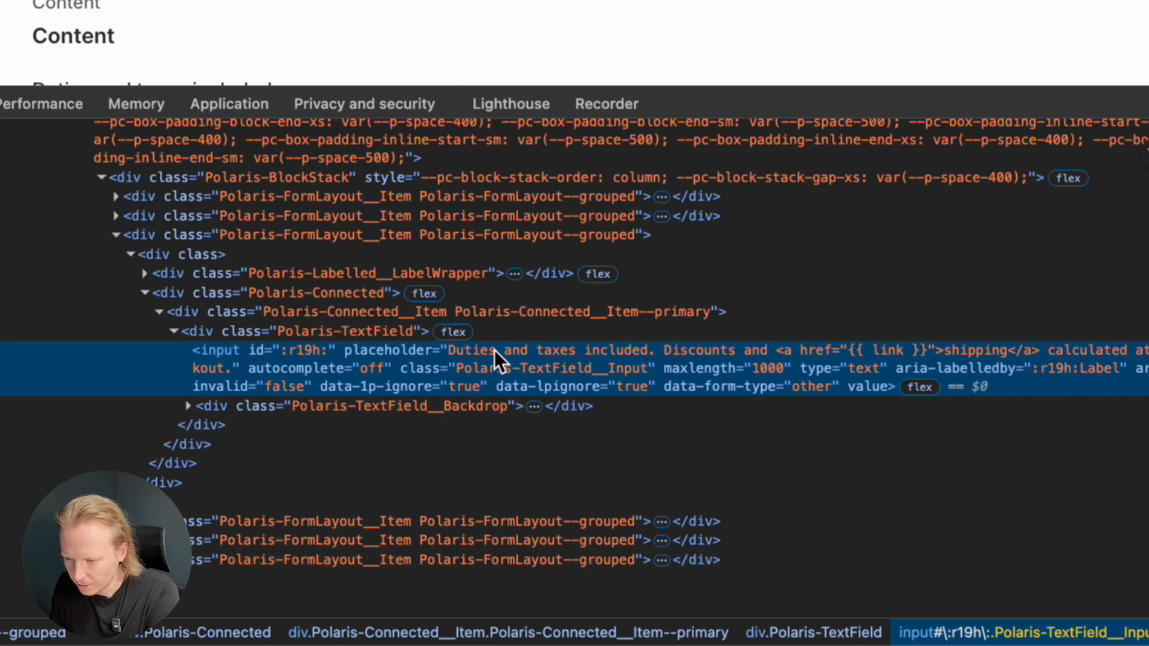
{"action": "double_click", "coordinate": [585, 351]}
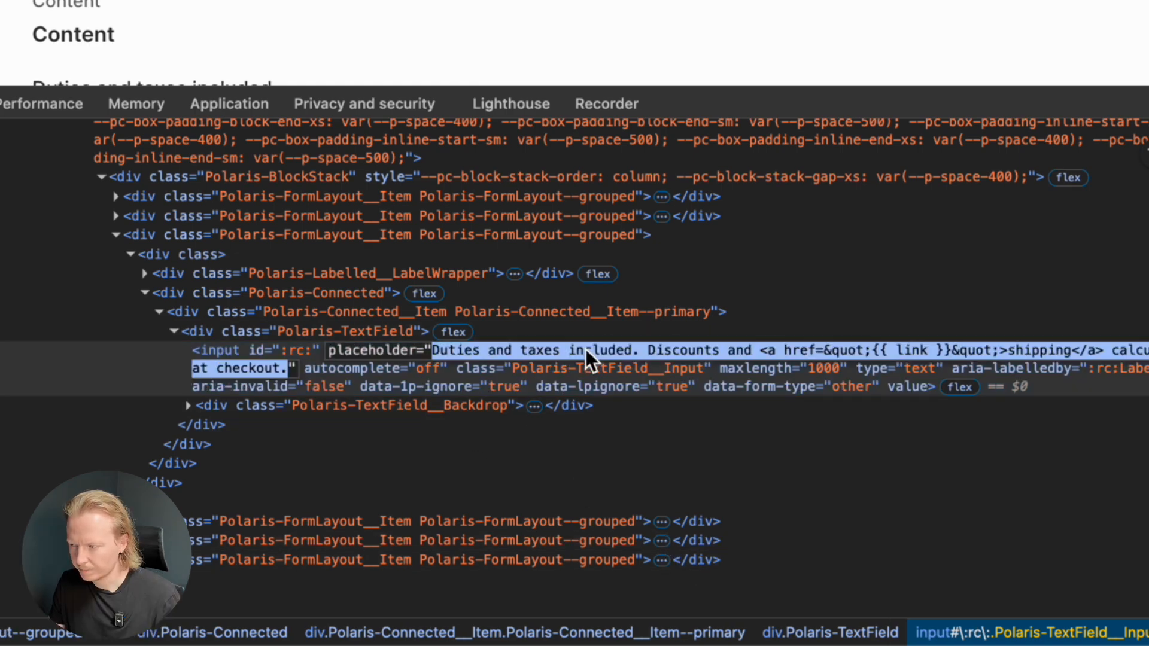
{"action": "key", "text": "super+c"}
{"action": "left_click", "coordinate": [1147, 104]}
{"action": "key", "text": "super+v"}
{"action": "left_click_drag", "start_coordinate": [521, 243], "coordinate": [590, 244]}
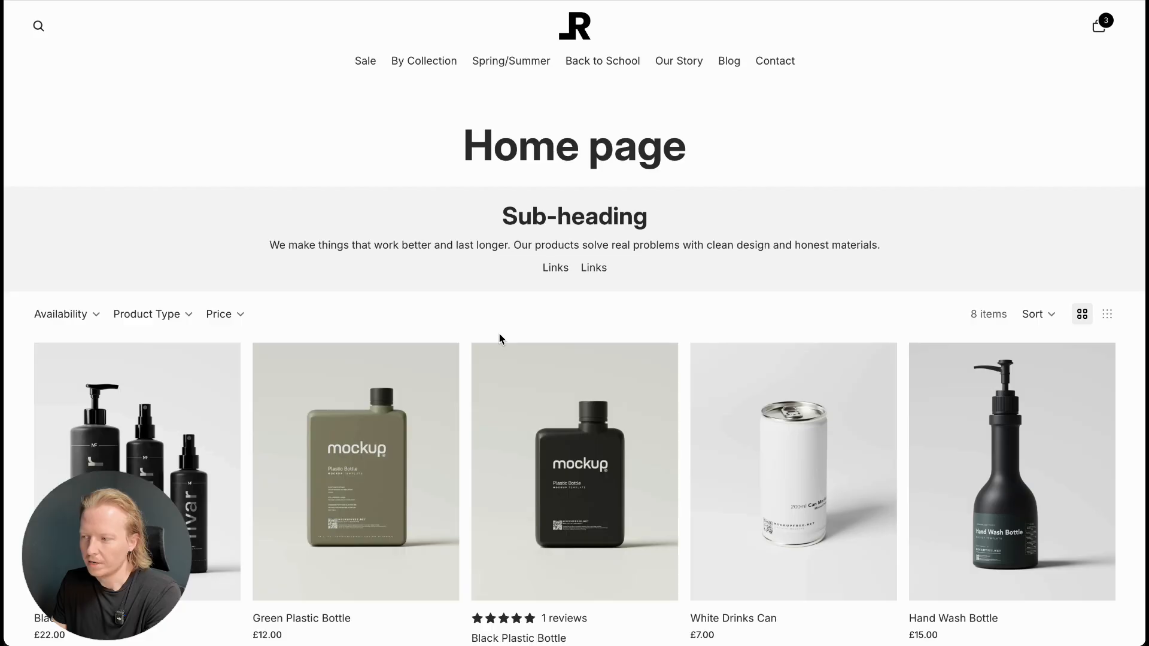
View the storefront's sort options, search the theme content for "featured", set Collections sorting's Manual text to "Our Favourites" and save
{"action": "left_click", "coordinate": [1038, 322]}
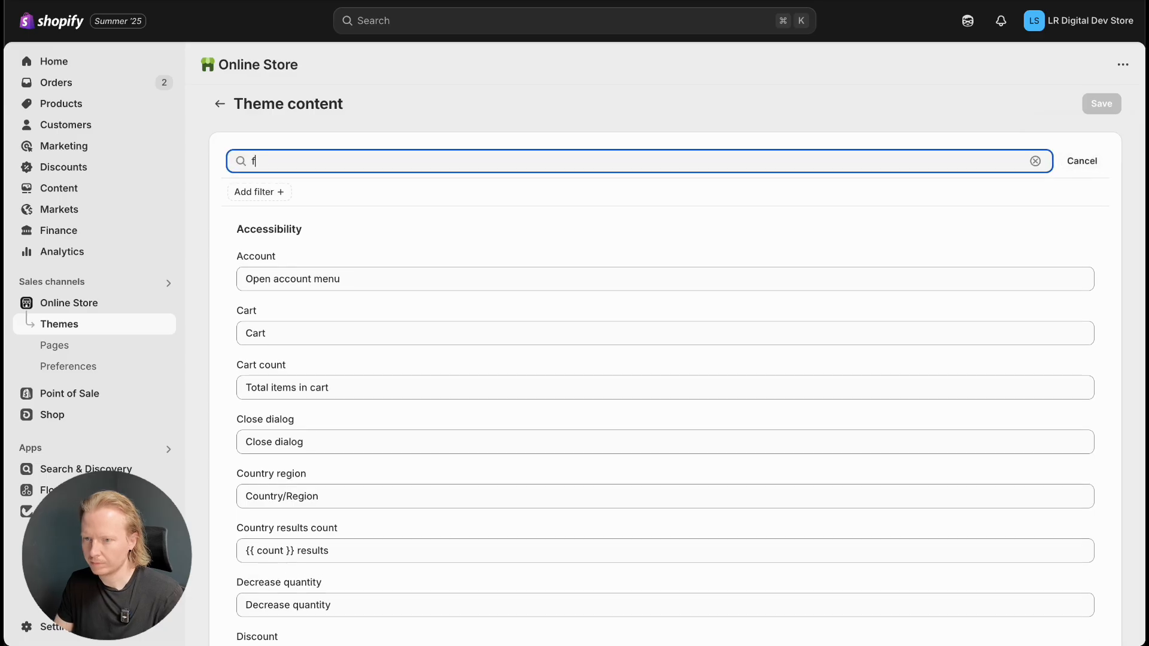
{"action": "type", "text": "eatured"}
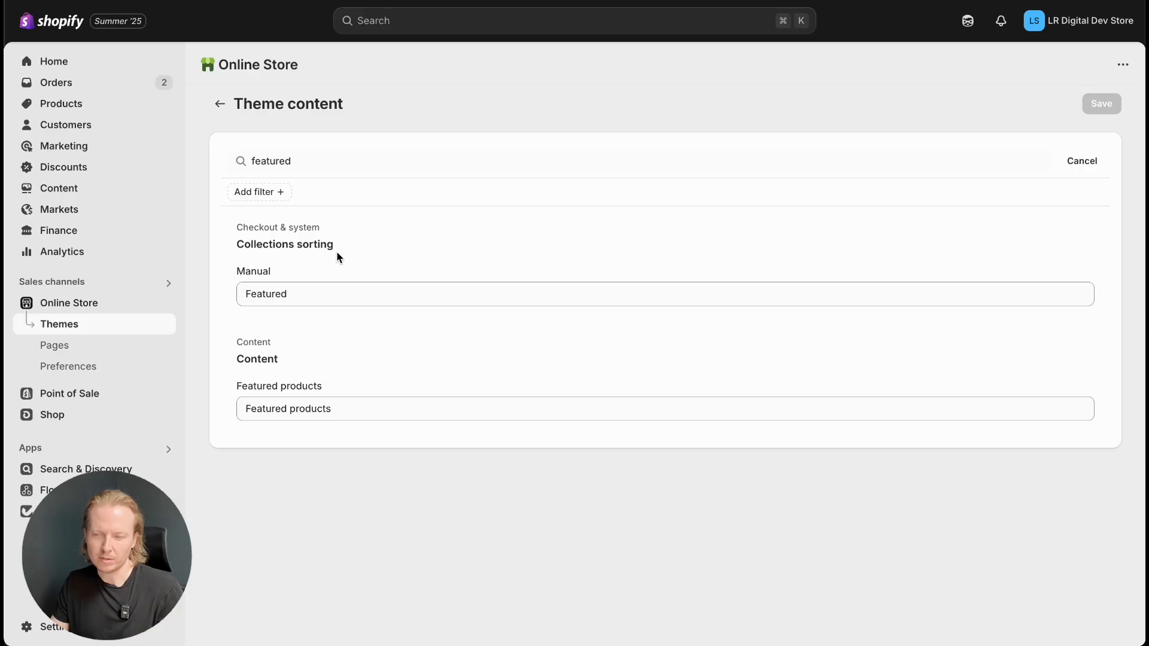
{"action": "left_click_drag", "start_coordinate": [295, 293], "coordinate": [200, 287]}
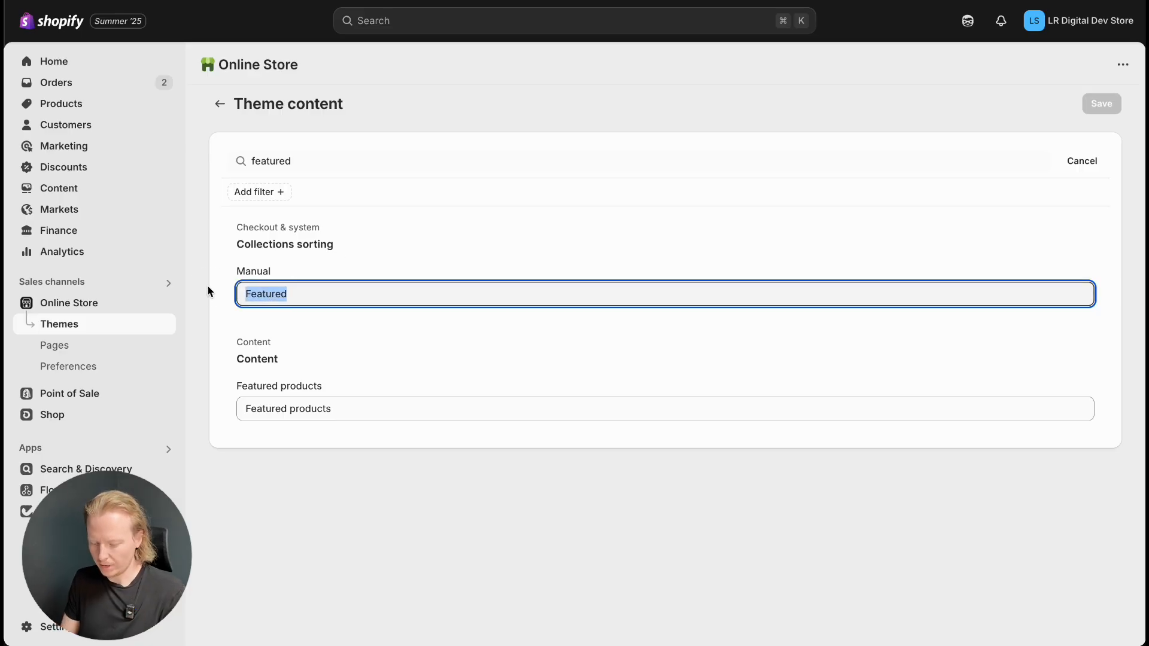
{"action": "type", "text": "Our Favouir"}
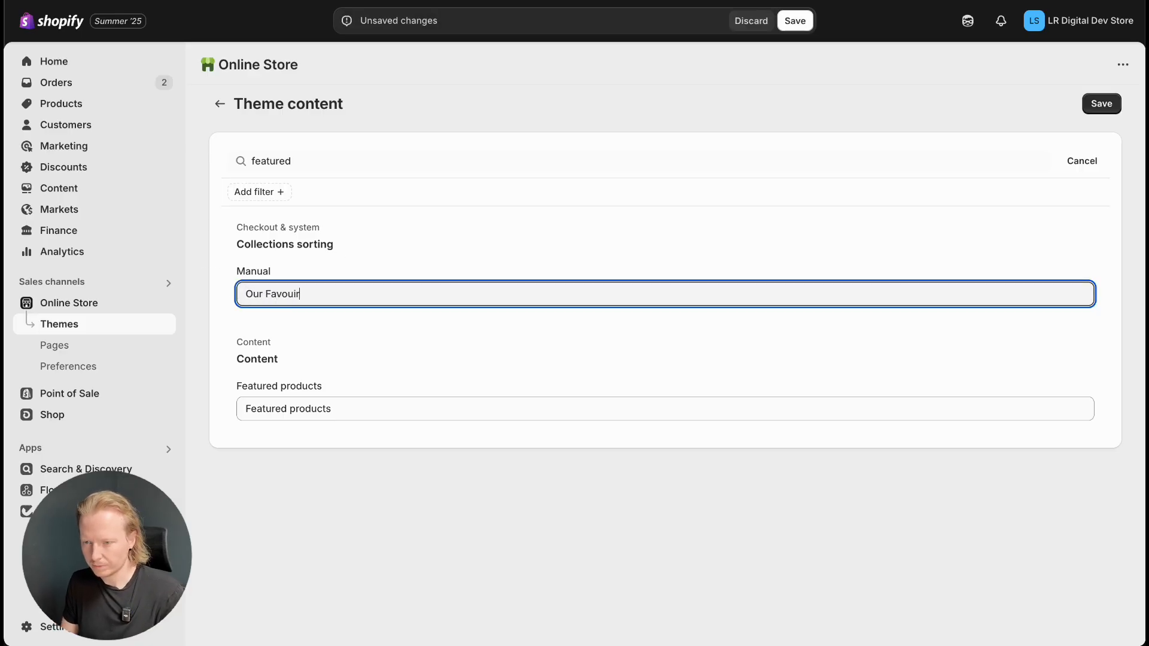
{"action": "key", "text": "BackSpace"}
{"action": "key", "text": "BackSpace"}
{"action": "type", "text": "rites"}
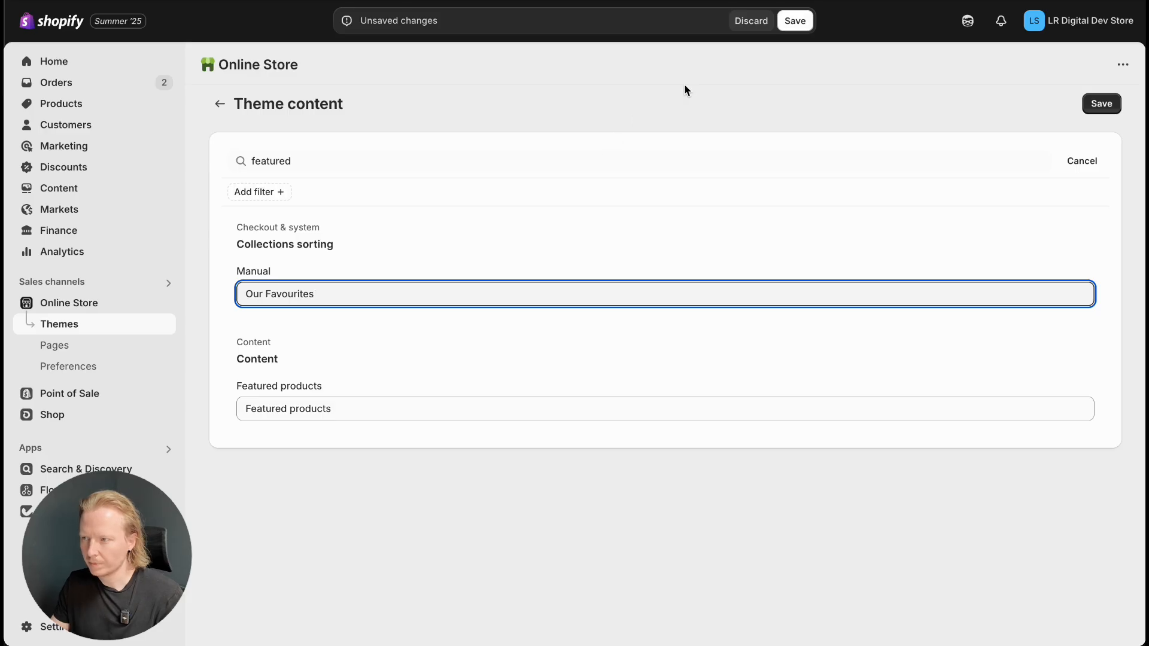
{"action": "left_click", "coordinate": [786, 25]}
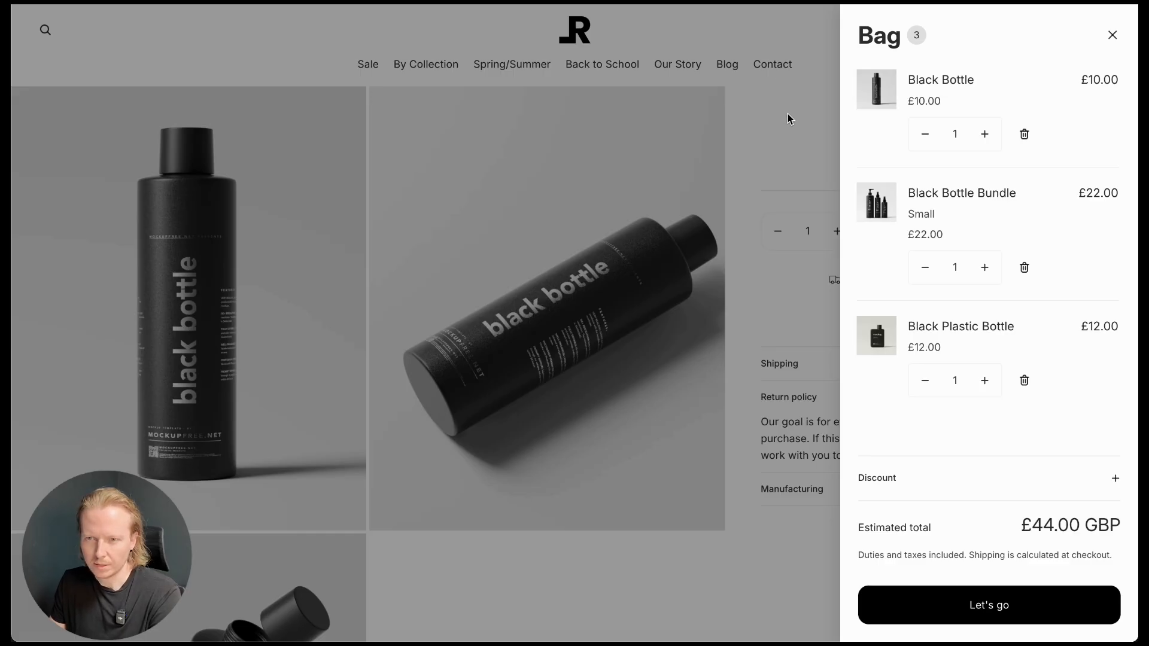
Close the storefront's bag drawer and open its search, and search the theme content for "search"
{"action": "left_click", "coordinate": [788, 118]}
{"action": "left_click", "coordinate": [46, 29]}
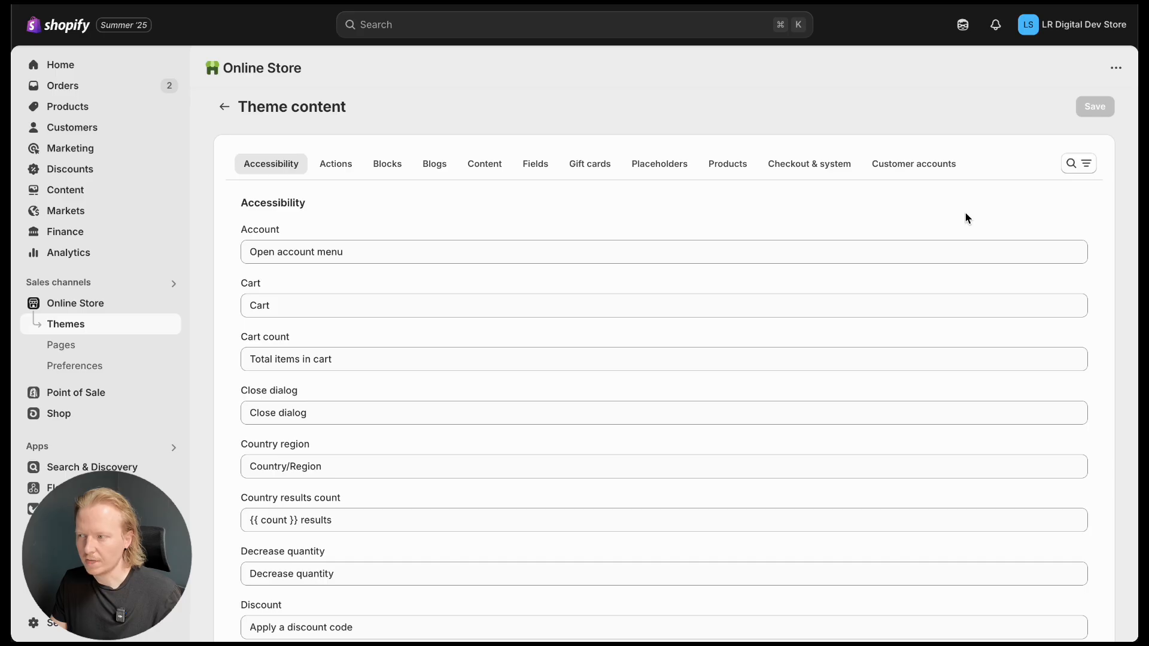
{"action": "left_click", "coordinate": [1077, 164]}
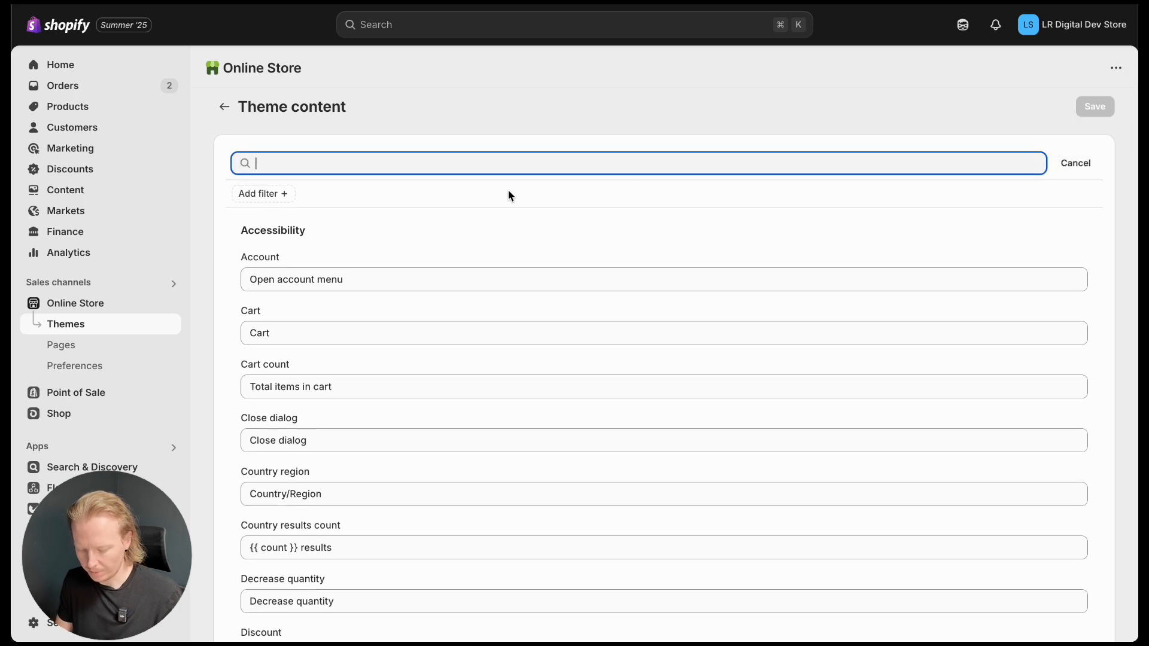
{"action": "type", "text": "search"}
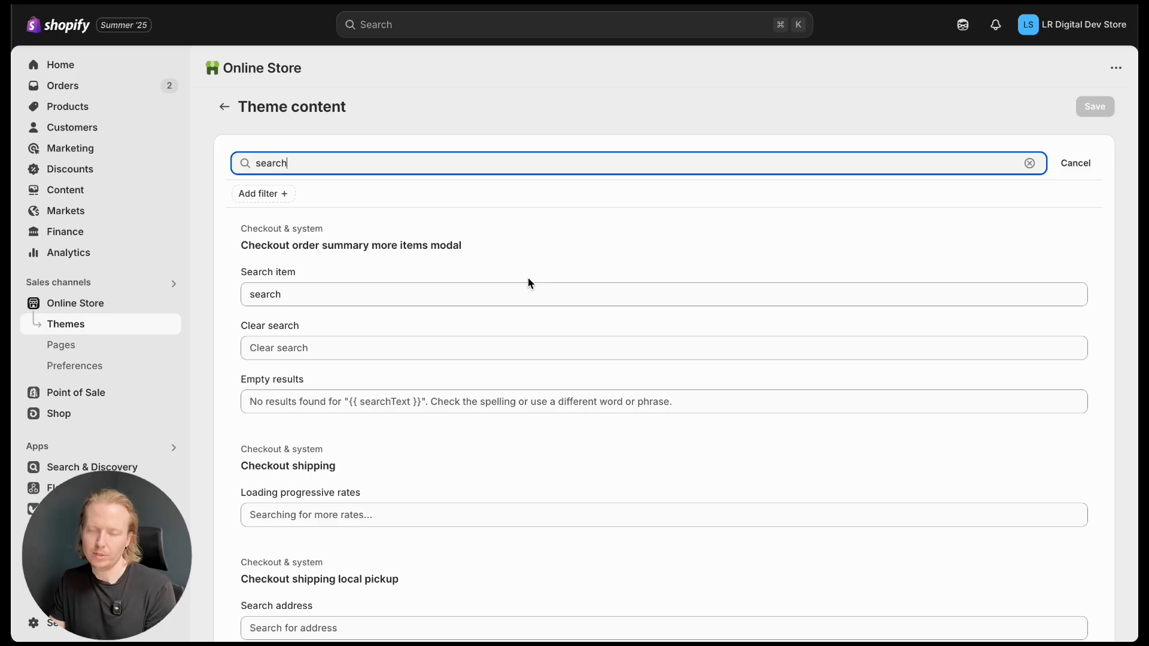
Set the Content section's Search input placeholder to "What are you looking for?" and save the theme content
{"action": "scroll", "coordinate": [528, 281], "scroll_direction": "down", "scroll_amount": 15}
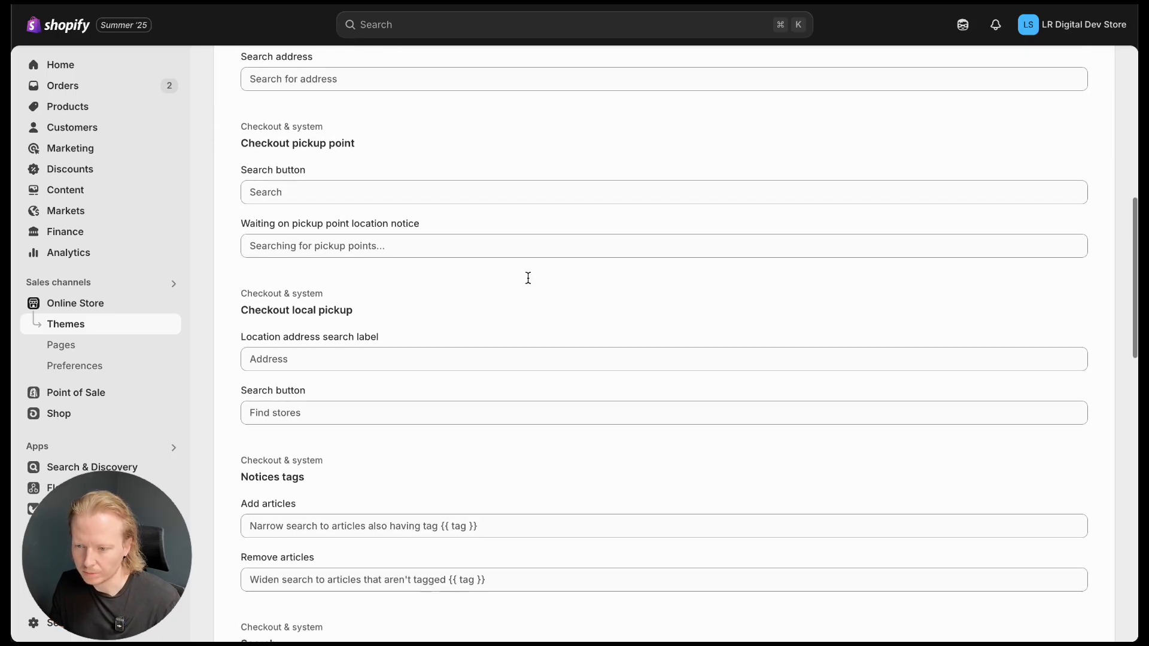
{"action": "scroll", "coordinate": [527, 278], "scroll_direction": "down", "scroll_amount": 15}
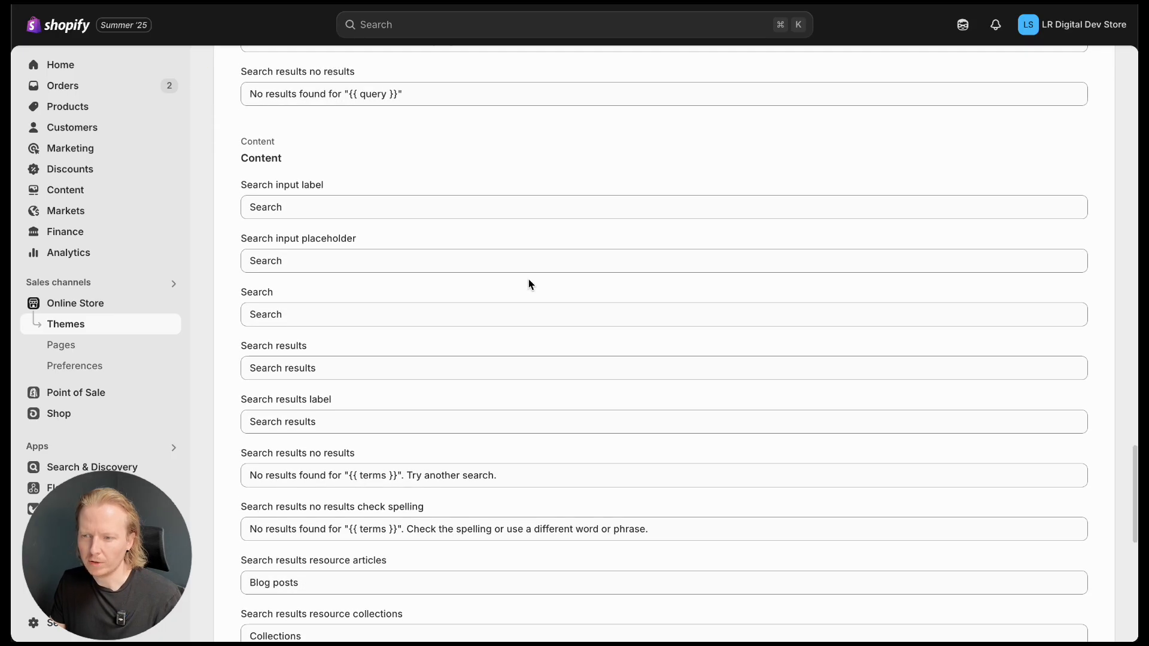
{"action": "double_click", "coordinate": [298, 261]}
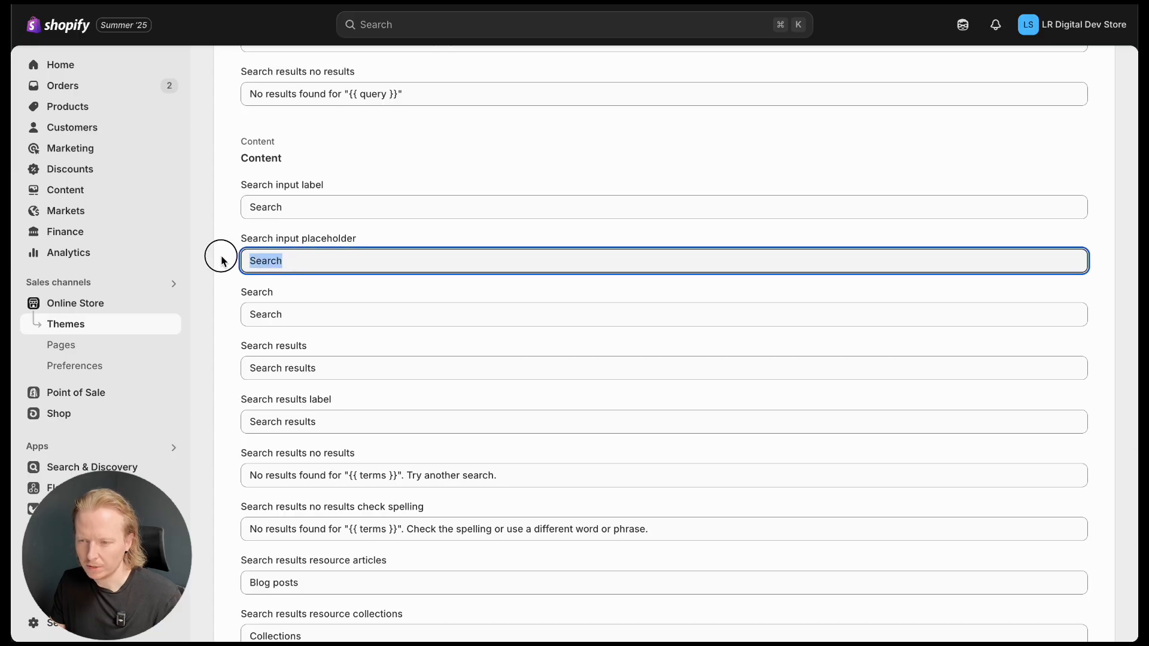
{"action": "type", "text": "W"}
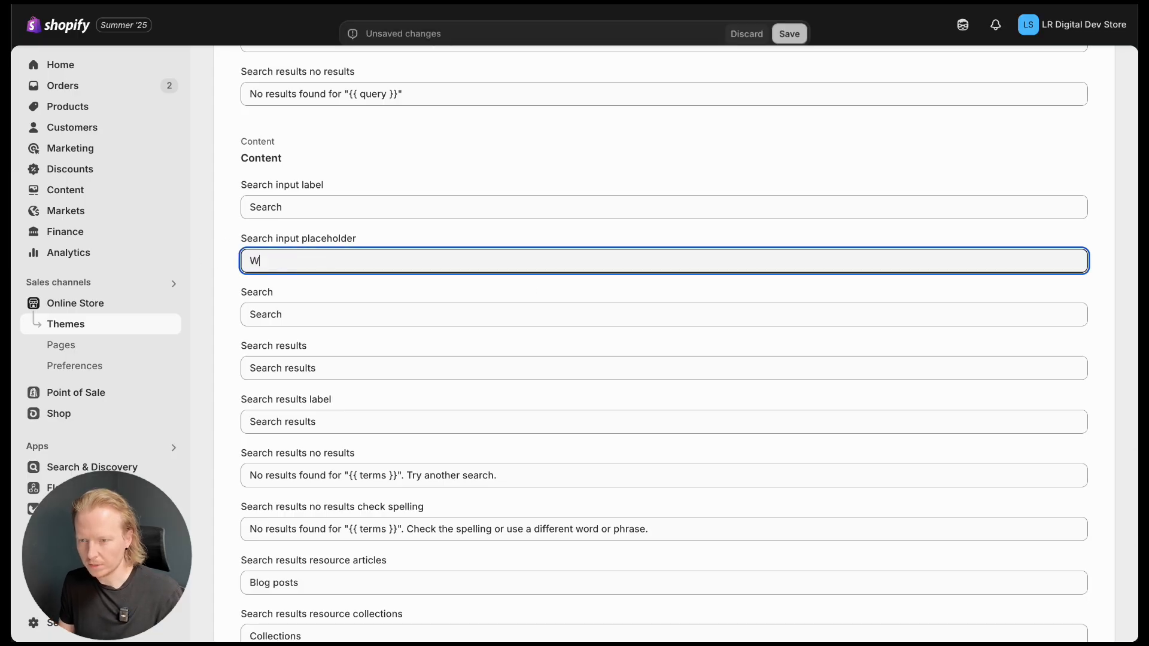
{"action": "type", "text": "hat are you looking for?"}
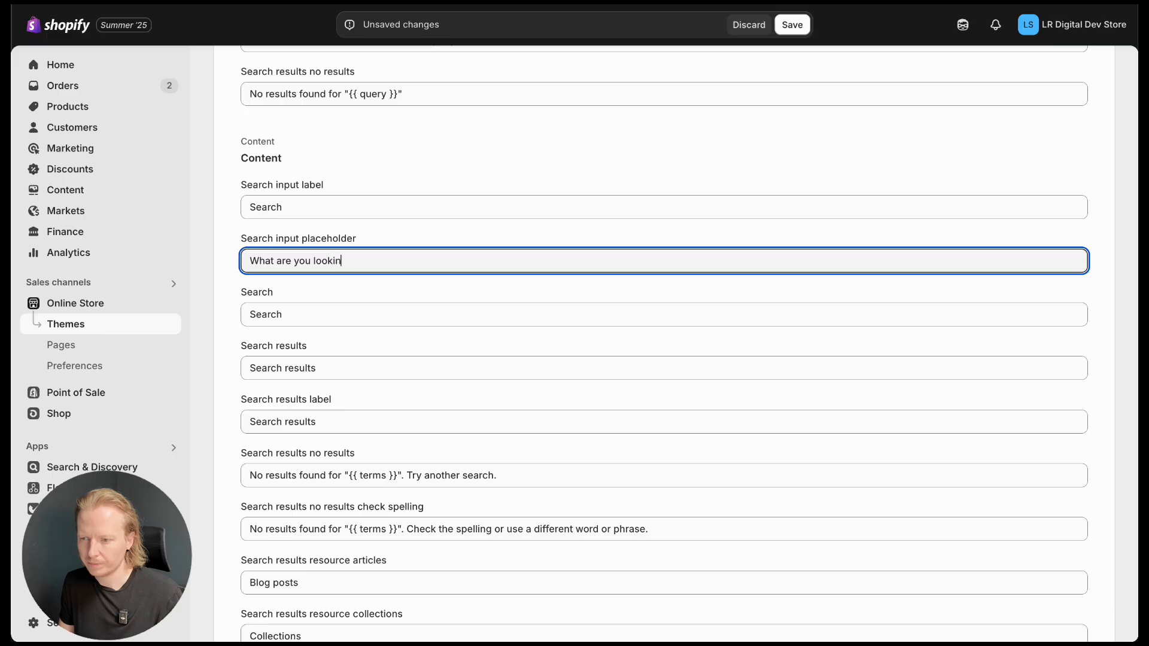
{"action": "left_click", "coordinate": [786, 37]}
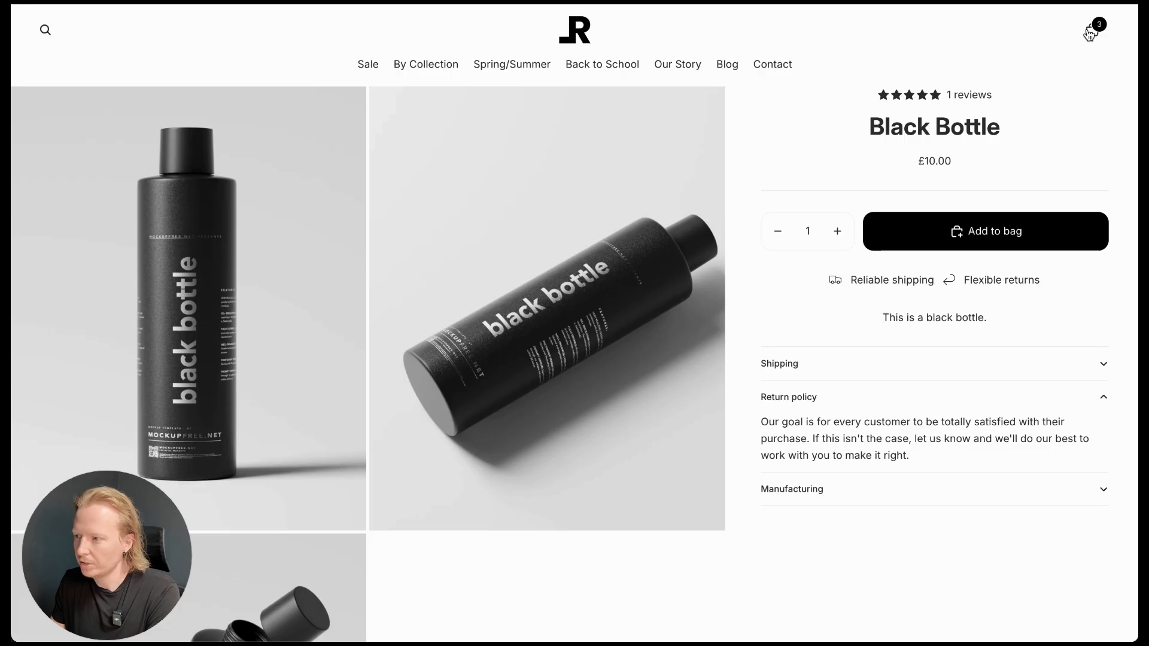
Copy the email marketing checkbox label from the storefront's checkout and search the theme content for "Email me with news and offers"
{"action": "left_click", "coordinate": [1089, 32]}
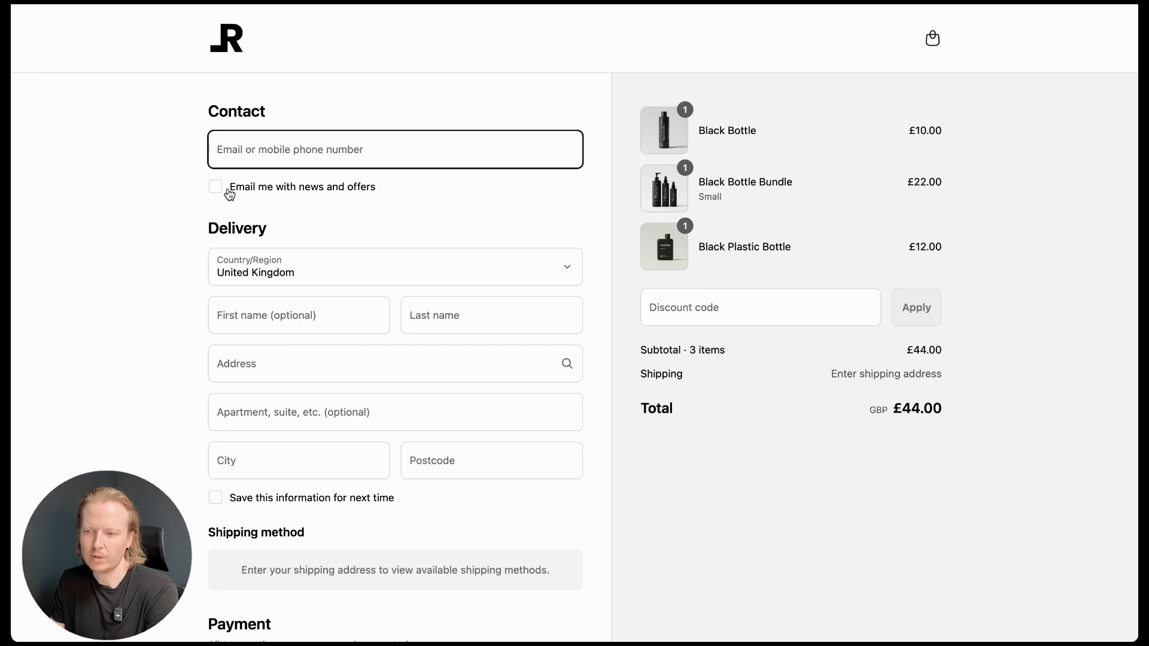
{"action": "left_click_drag", "start_coordinate": [383, 193], "coordinate": [229, 199]}
{"action": "key", "text": "super+c"}
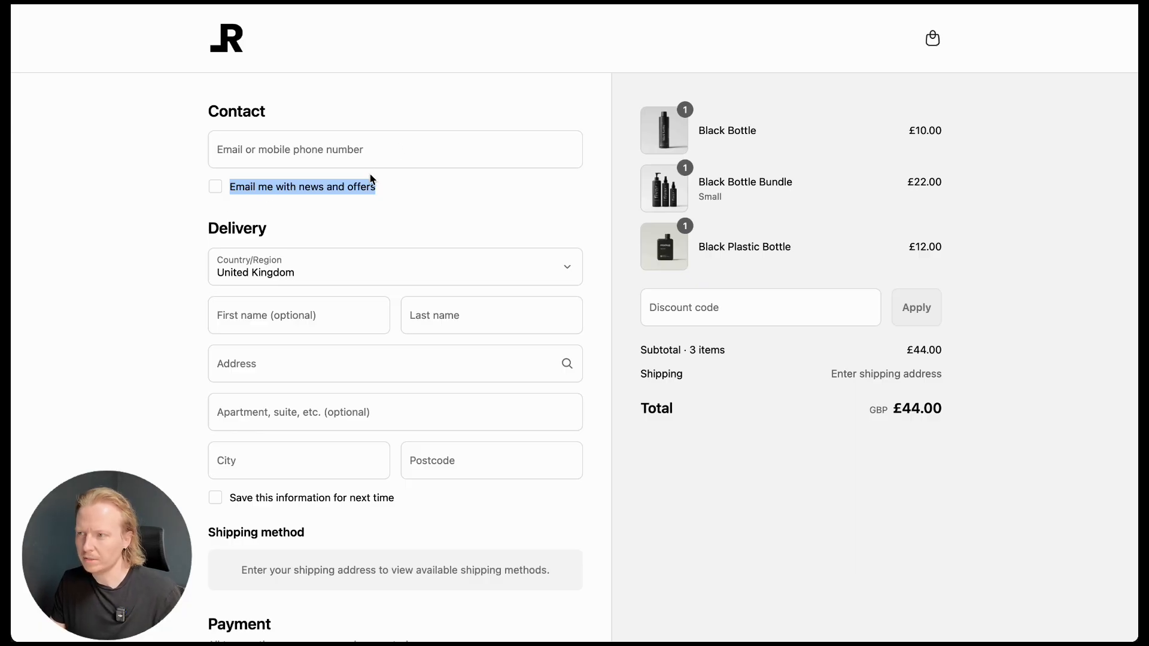
{"action": "left_click_drag", "start_coordinate": [291, 164], "coordinate": [189, 151]}
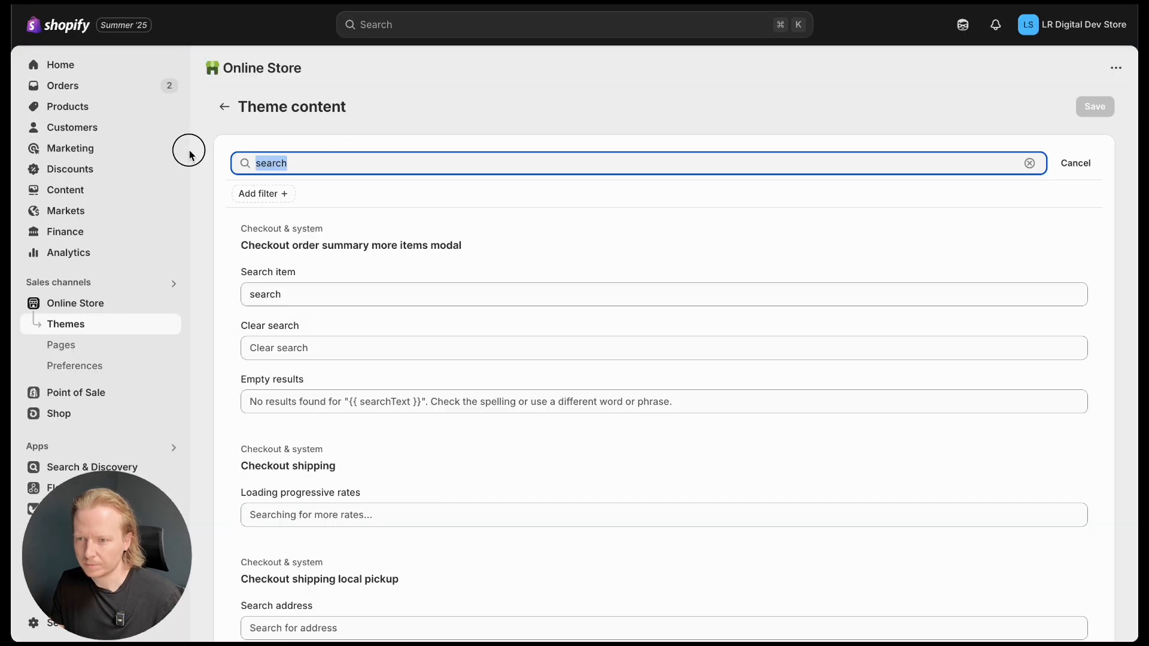
{"action": "key", "text": "super+v"}
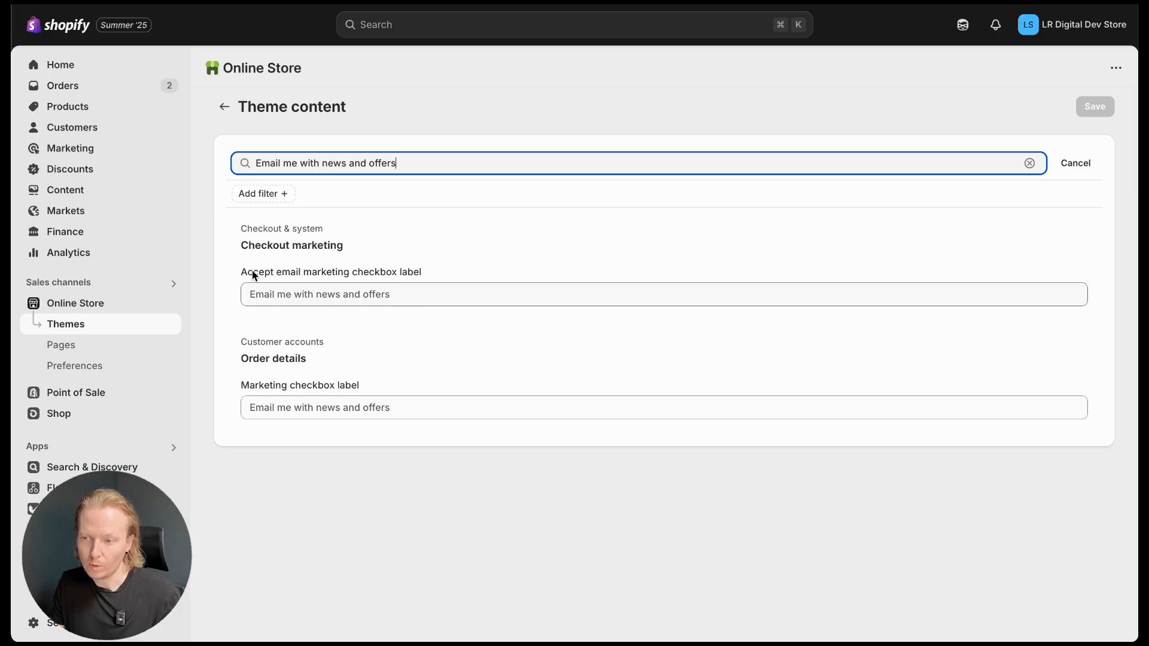
{"action": "left_click_drag", "start_coordinate": [243, 275], "coordinate": [441, 272]}
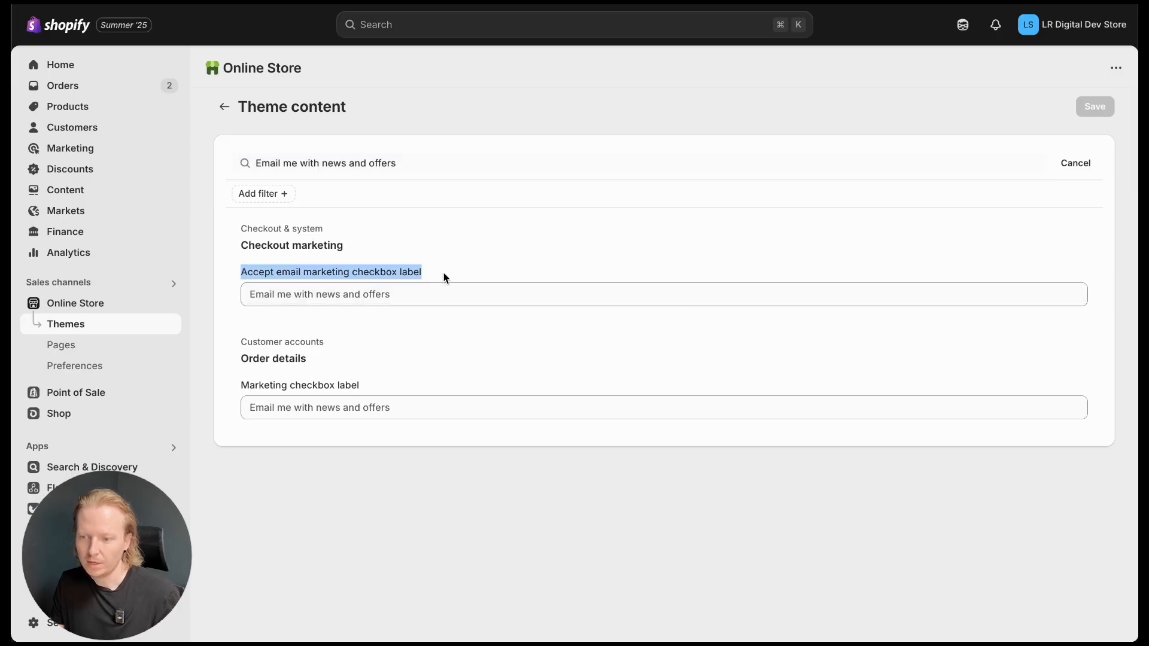
{"action": "left_click_drag", "start_coordinate": [367, 389], "coordinate": [244, 390]}
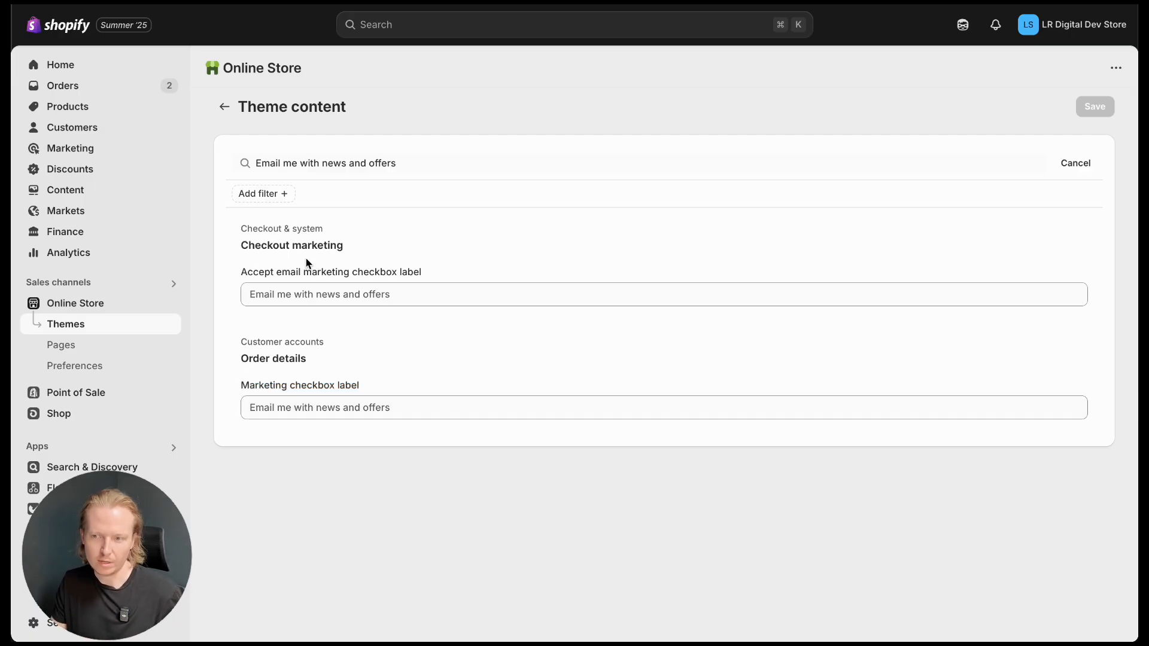
Set both the Accept email marketing checkbox label and the Order details Marketing checkbox label to "Join the club"
{"action": "left_click", "coordinate": [378, 299]}
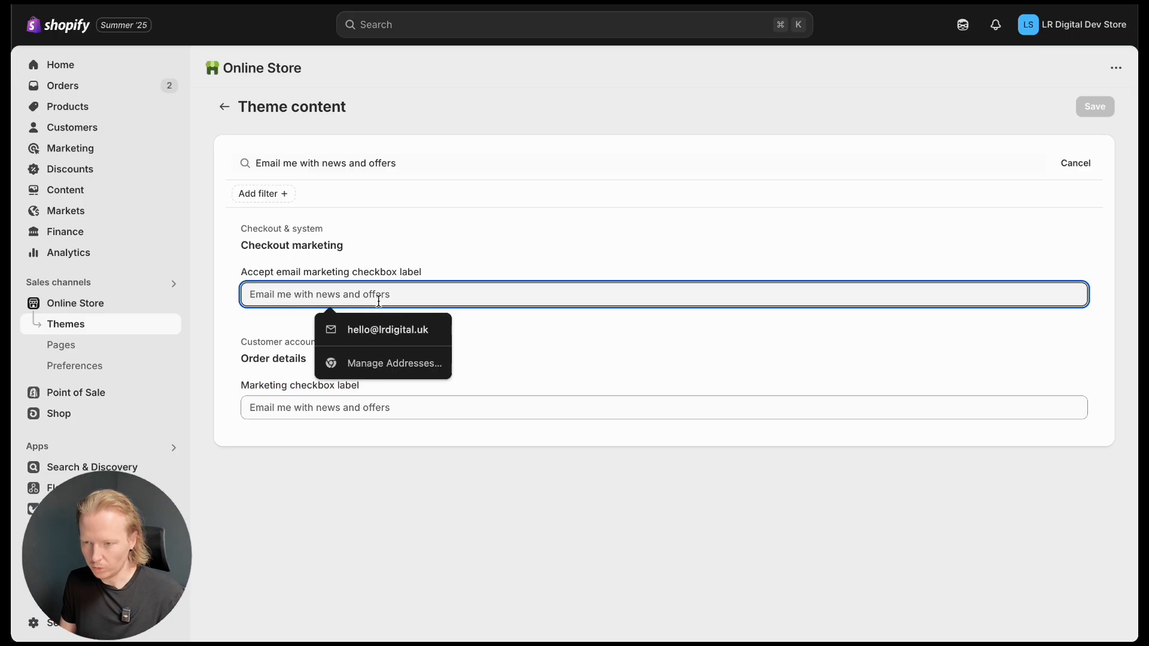
{"action": "type", "text": "Join the club"}
{"action": "key", "text": "ctrl+a"}
{"action": "key", "text": "ctrl+c"}
{"action": "key", "text": "Tab"}
{"action": "key", "text": "ctrl+v"}
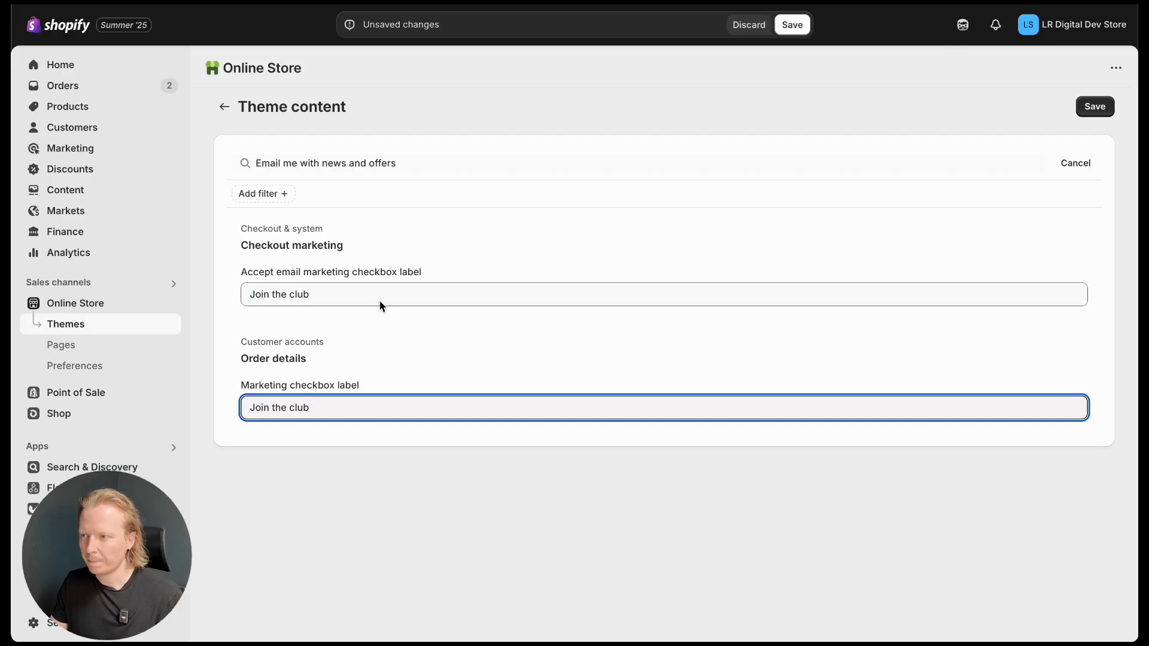